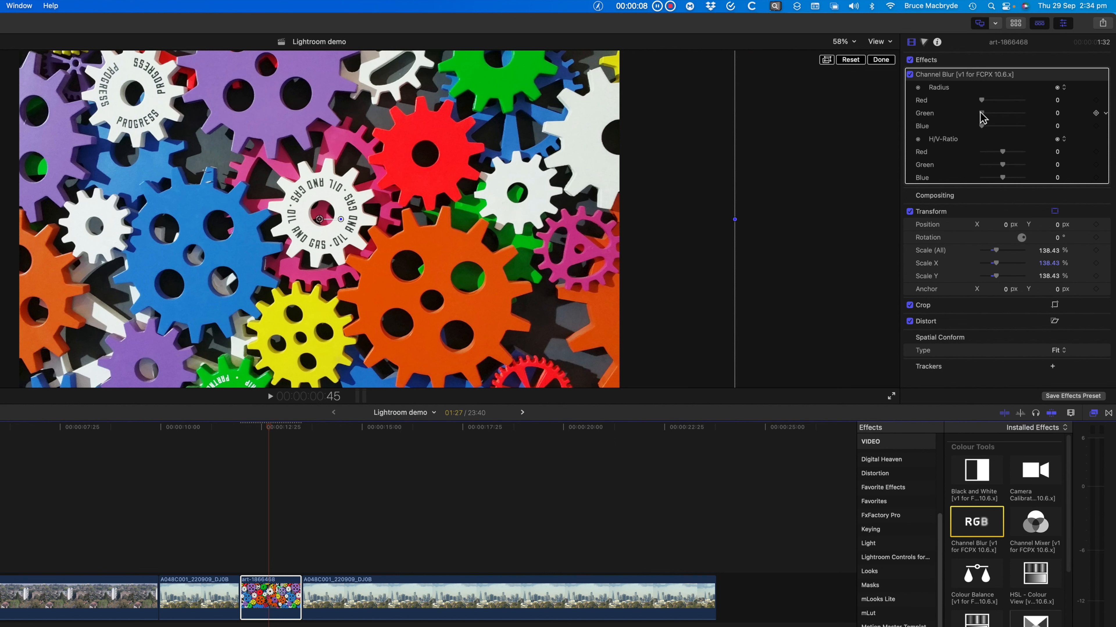
Try out the Green and Red radius of the Channel Blur effect on the gears clip
left_click_drag(980, 113, 1045, 124)
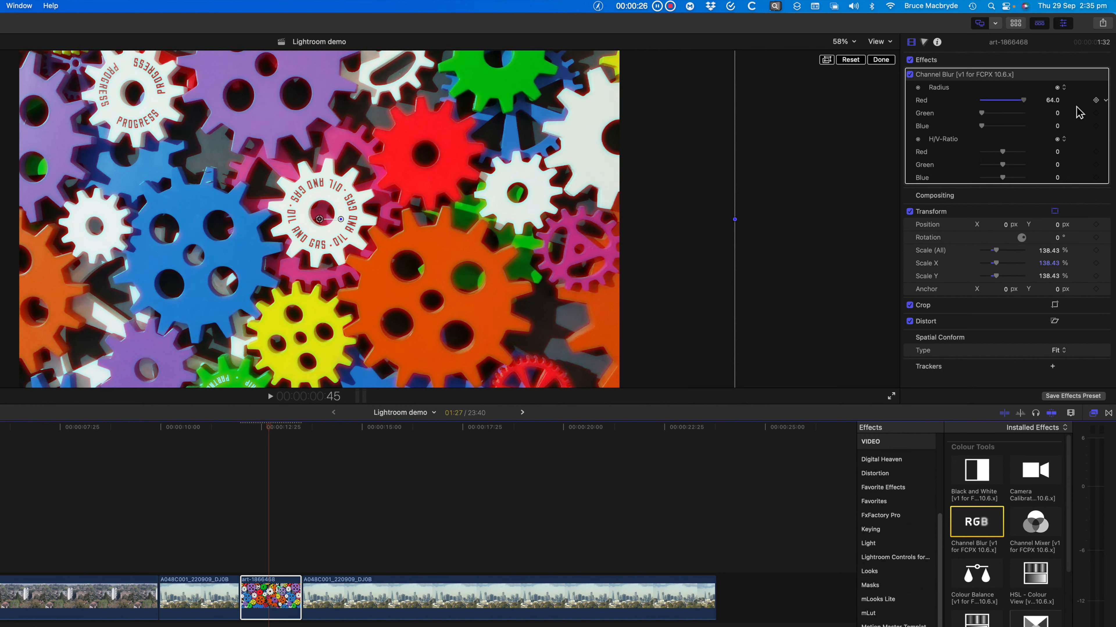
left_click_drag(1024, 100, 962, 109)
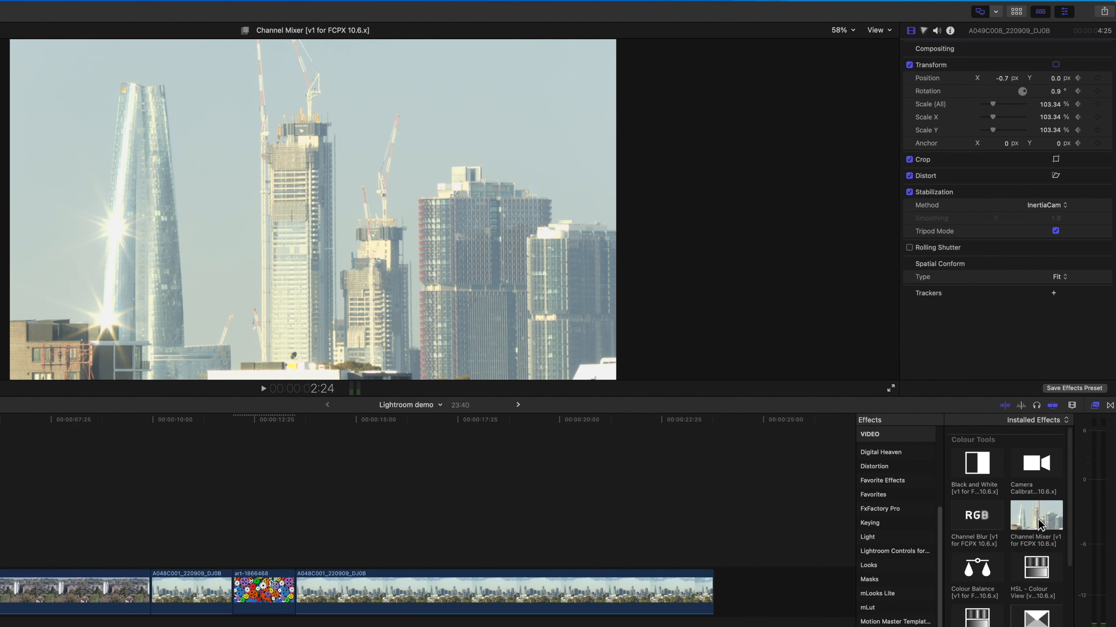
Apply the Channel Mixer effect to the gears clip and set the Red value of its Green channel to 2.0
left_click_drag(1039, 522, 264, 591)
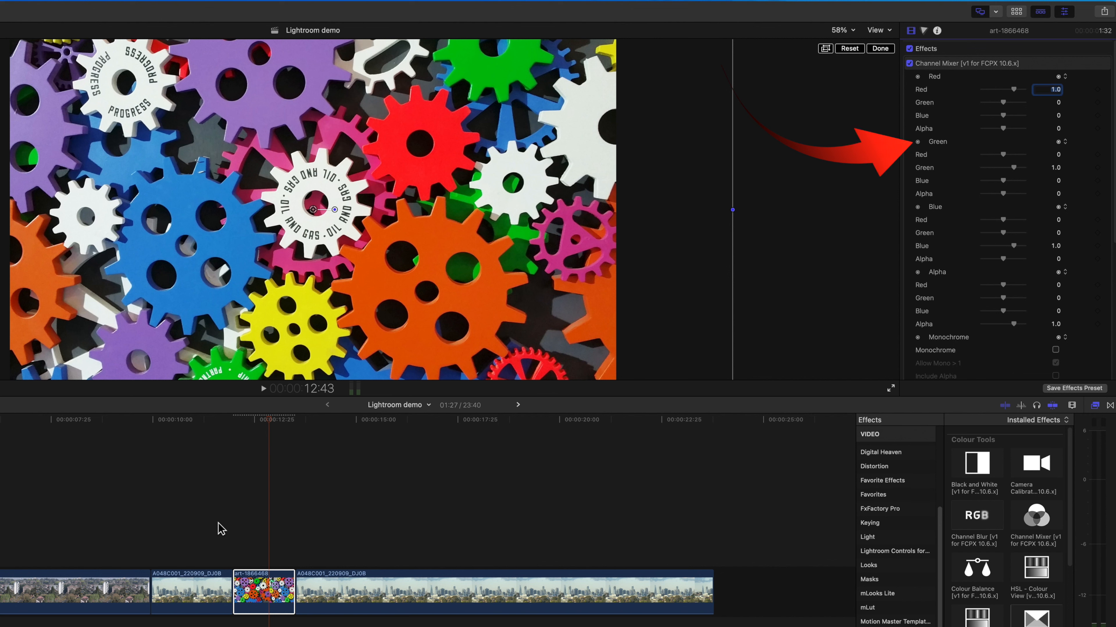
left_click(1003, 154)
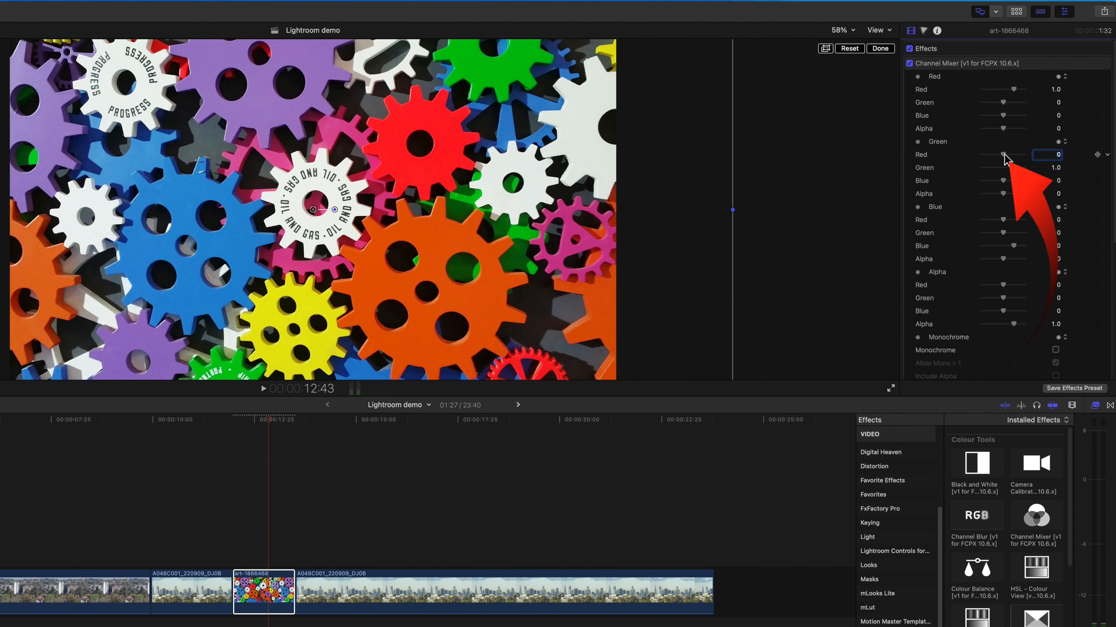
left_click_drag(1004, 154, 978, 154)
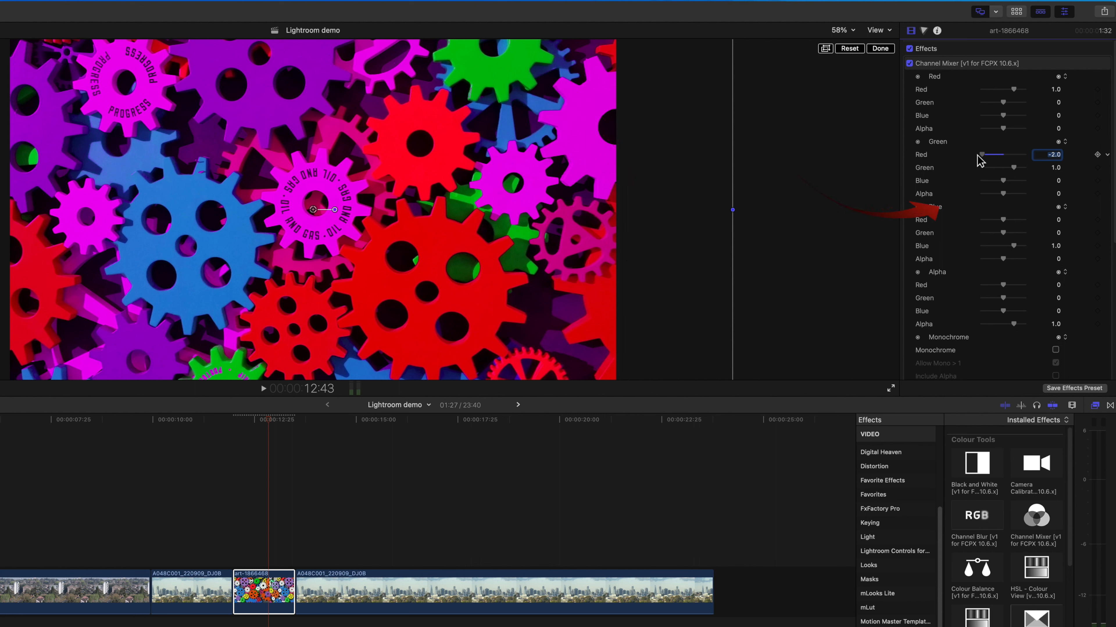
left_click_drag(978, 159, 1045, 164)
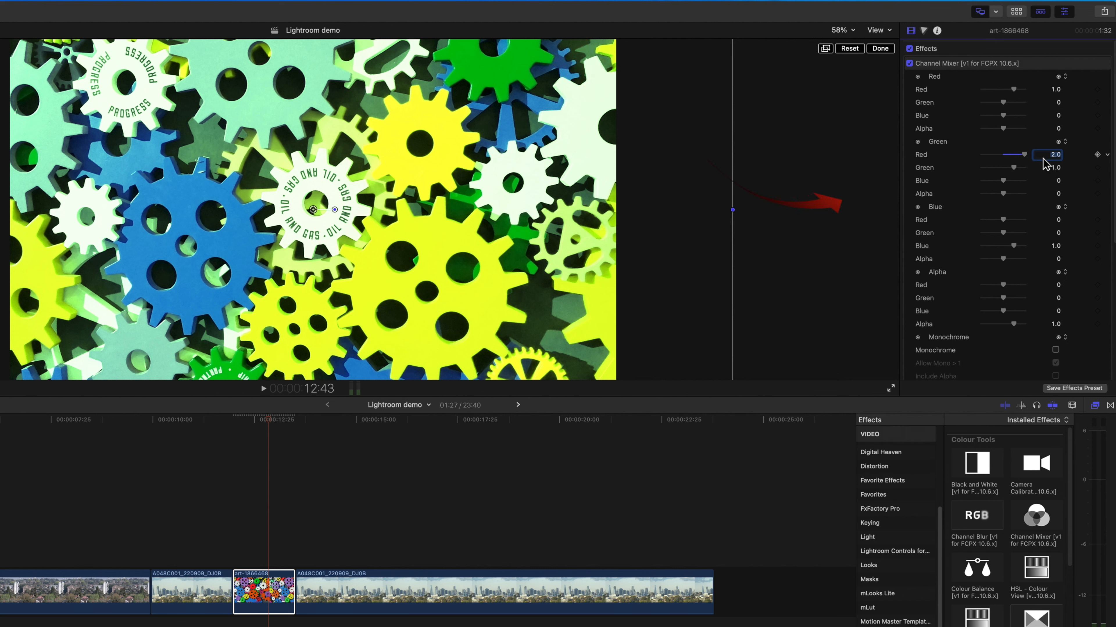
Raise the Red value of the Channel Mixer's Blue channel on the gears clip
left_click(1016, 220)
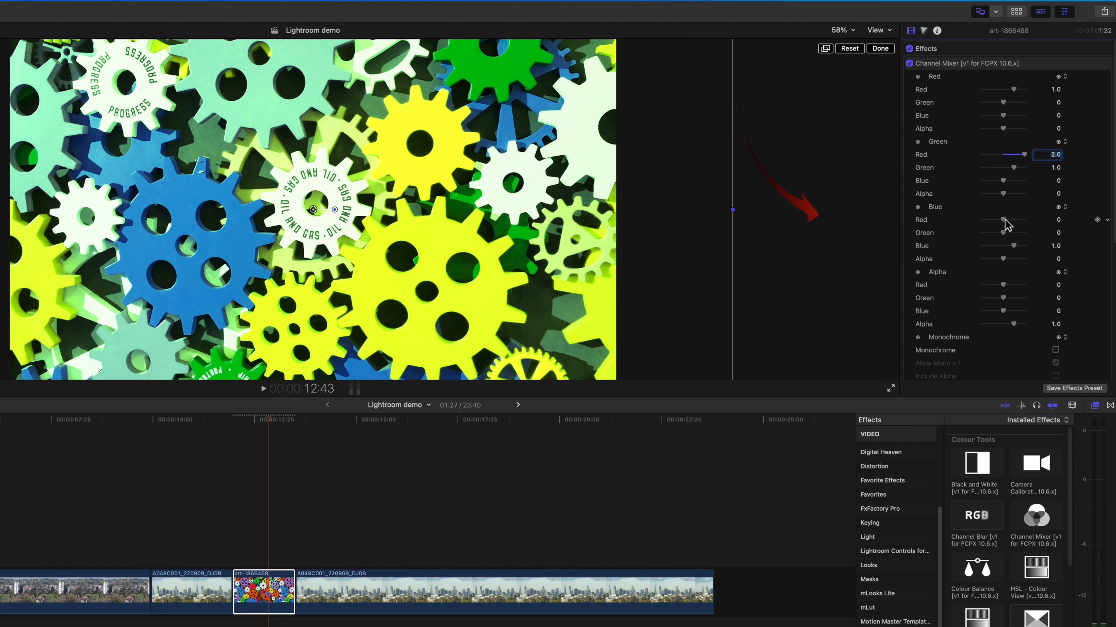
left_click_drag(1016, 219, 1035, 221)
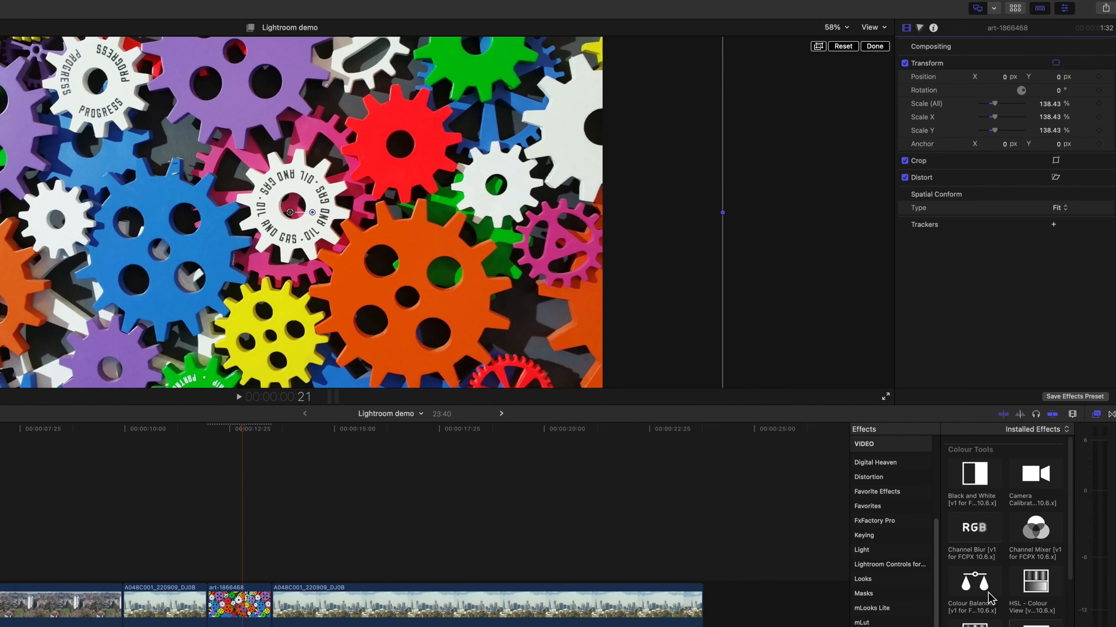
Apply the Colour Balance effect to the gears clip and shift the highlights' Yellow vs. Blue balance fully towards yellow
left_click_drag(974, 586, 244, 614)
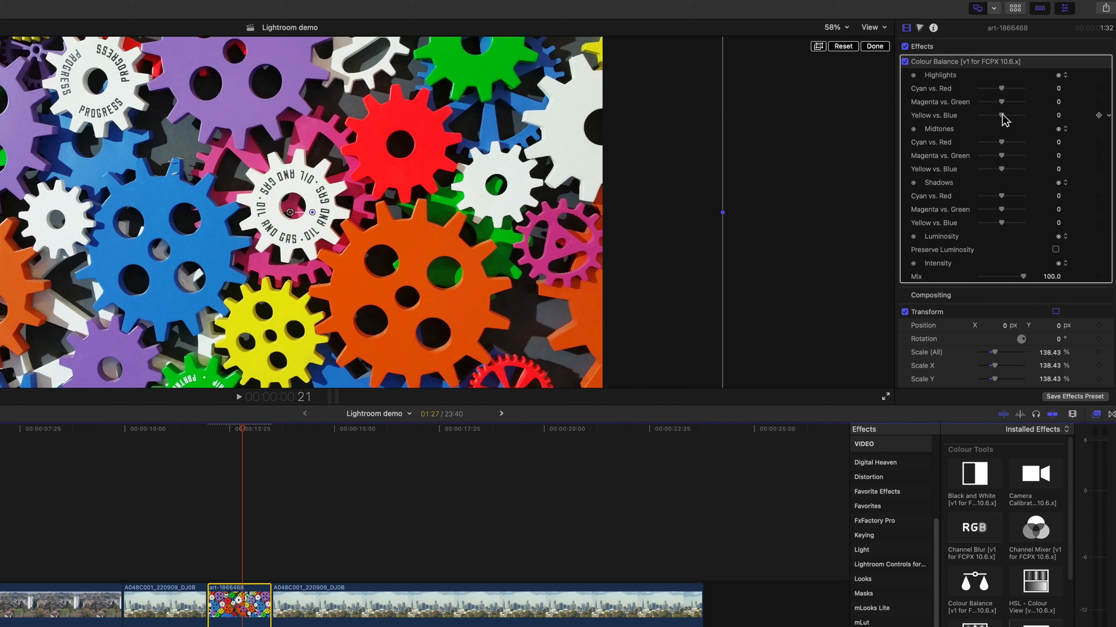
left_click_drag(1001, 115, 937, 126)
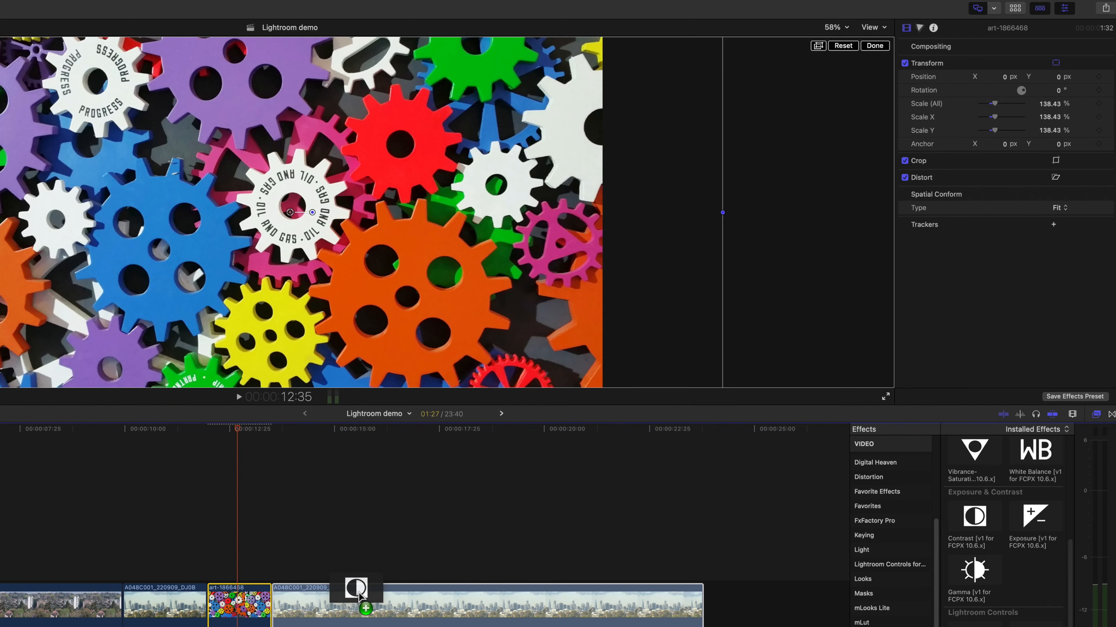
Apply the Contrast effect to a timeline clip and adjust its settings
left_click_drag(364, 597, 263, 609)
left_click_drag(1003, 89, 1028, 130)
left_click_drag(979, 102, 1034, 91)
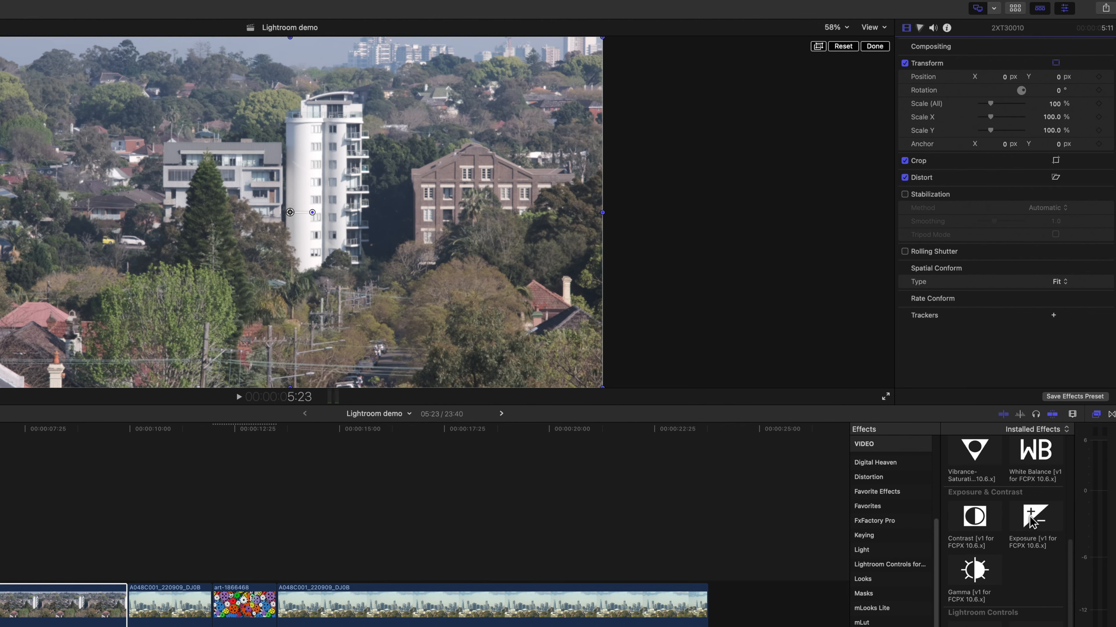
Apply the Exposure effect to clip 2XT30010 and raise its exposure
left_click_drag(1030, 521, 49, 596)
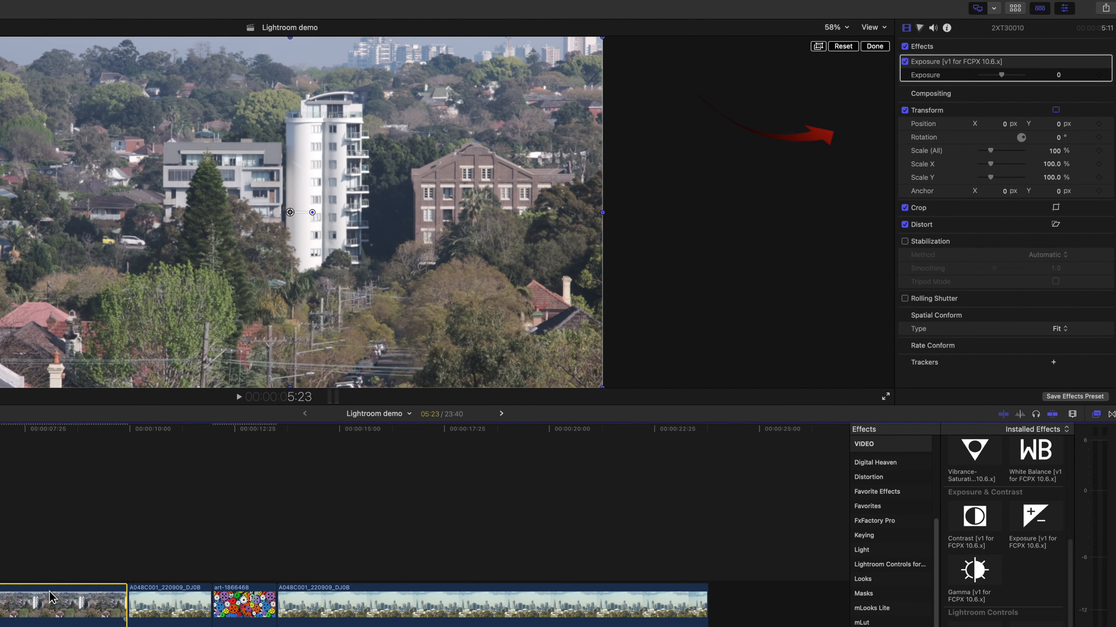
mouse_move(1001, 74)
left_mouse_down()
mouse_move(1021, 76)
mouse_move(982, 76)
mouse_move(1013, 76)
left_mouse_up()
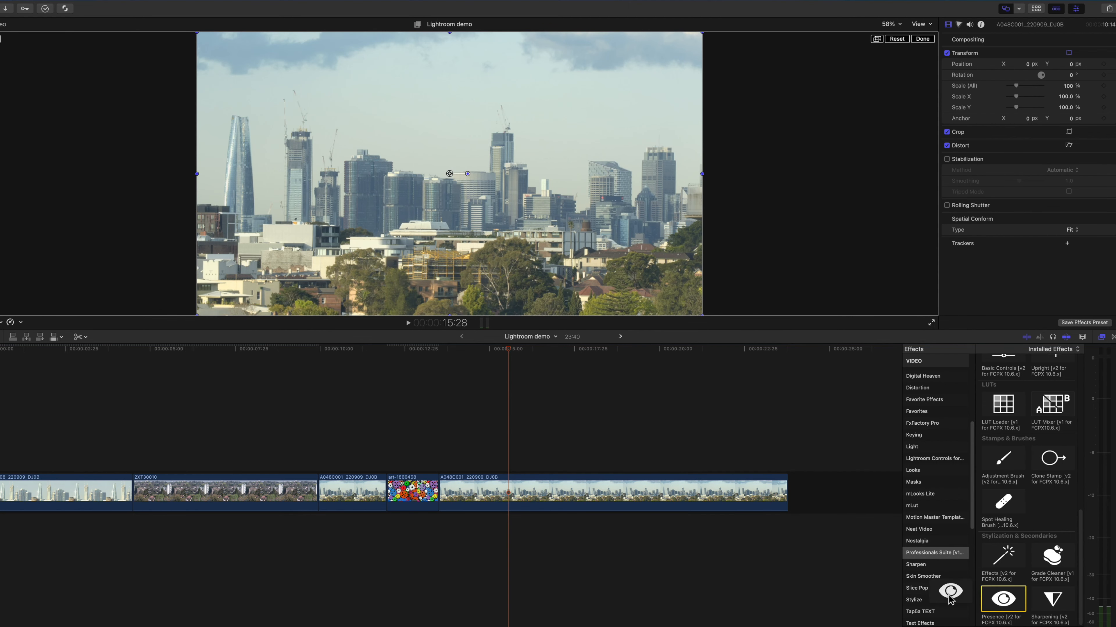
Apply the Presence effect to the long skyline clip, set Texture to -100, and test Clarity from -100 upwards
left_click_drag(1003, 599, 532, 505)
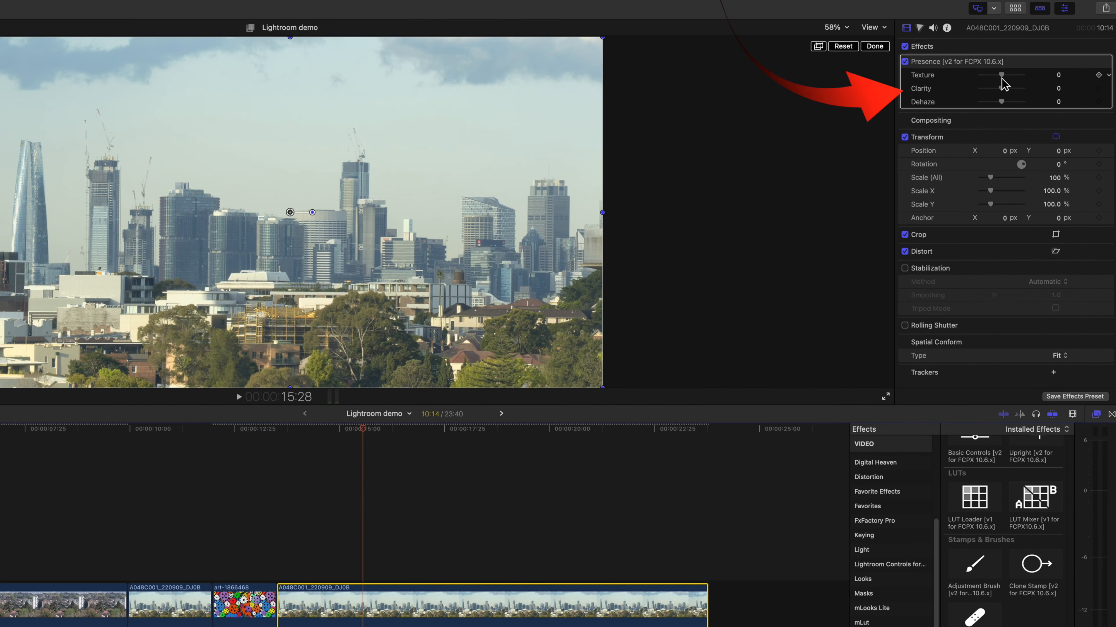
left_click_drag(1078, 77, 910, 82)
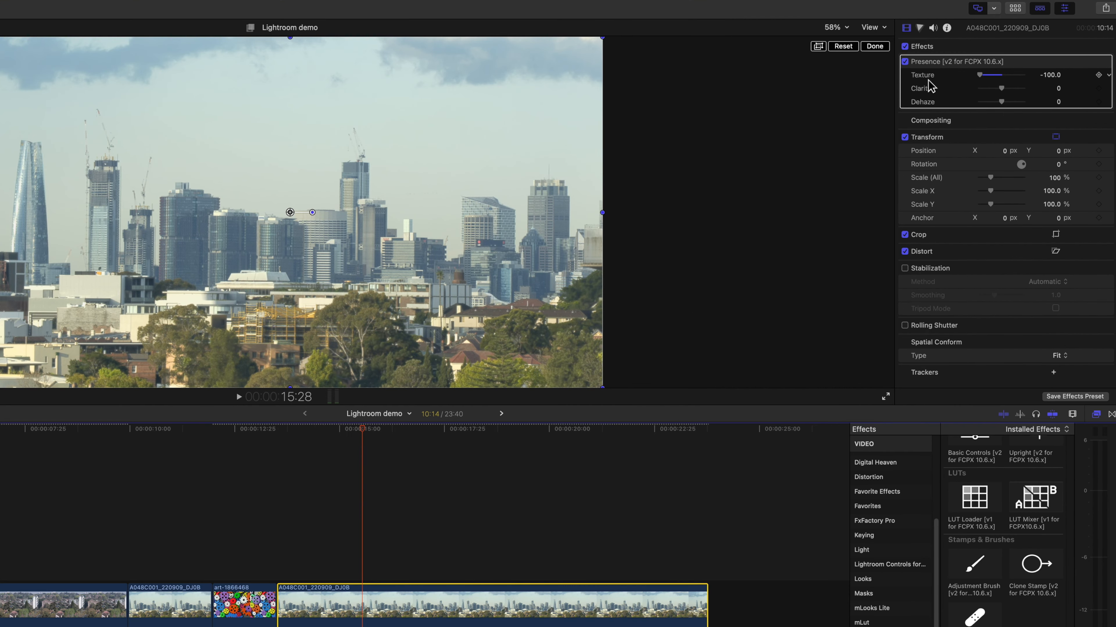
left_click_drag(1082, 89, 881, 93)
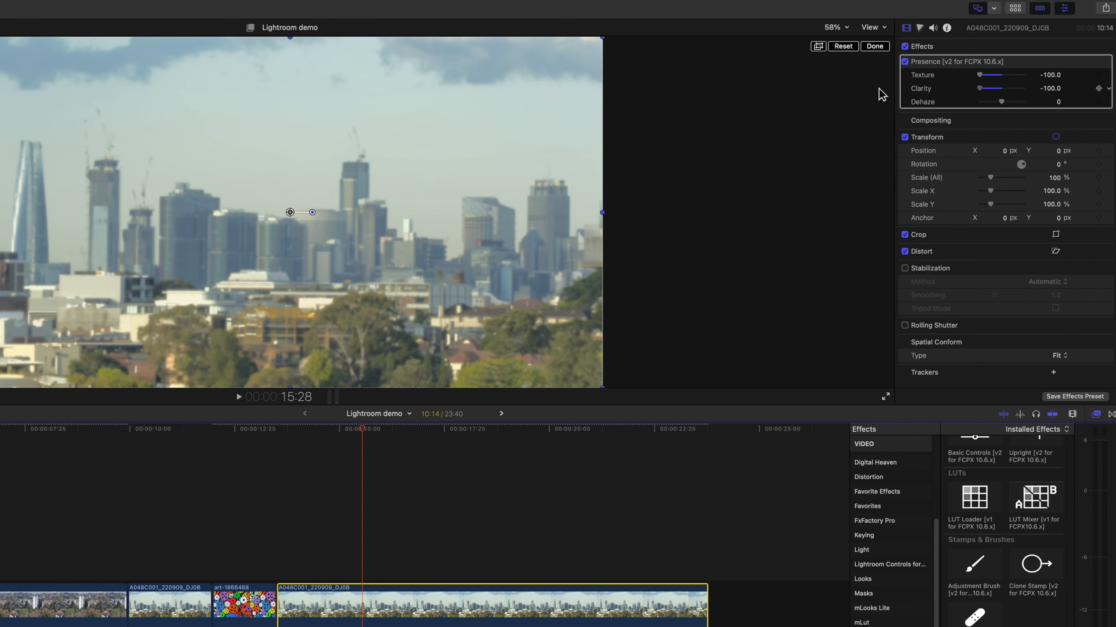
left_click_drag(979, 88, 1075, 104)
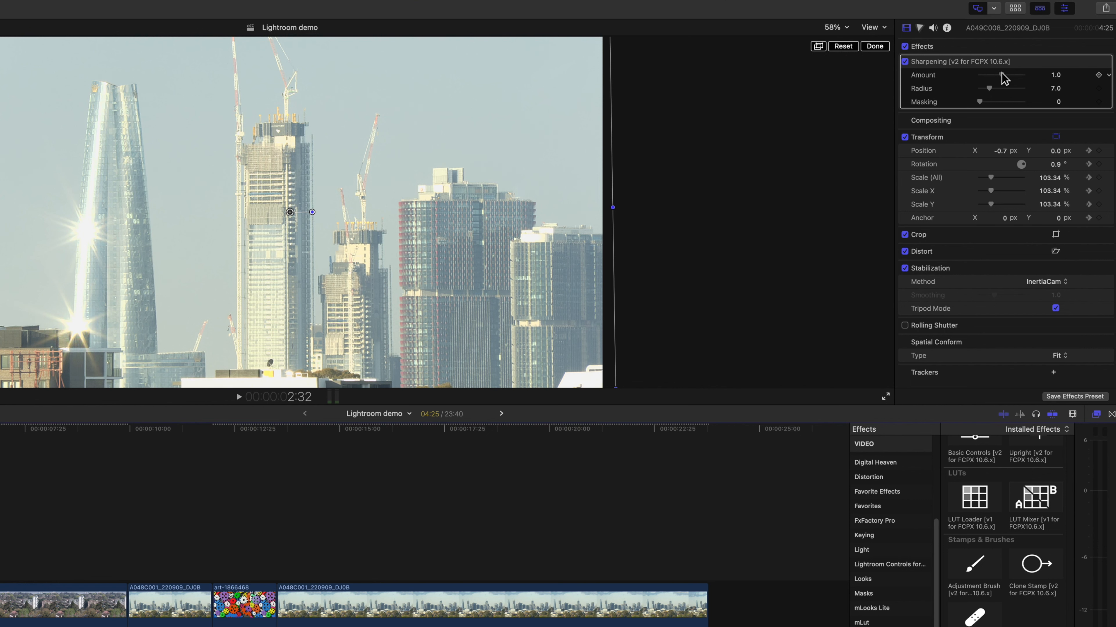
Adjust the Sharpening effect's Amount on the close-up tower clip A049C008_220909_DJ0B
left_click_drag(1009, 75, 987, 107)
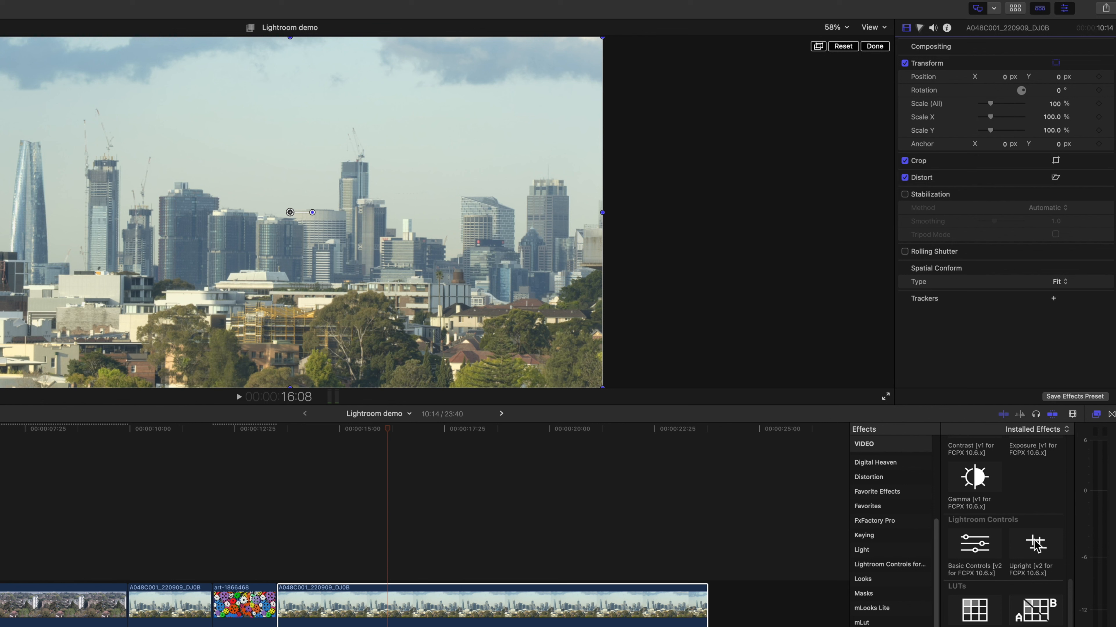
Apply the Upright effect to the long skyline clip with a rotation of -1.88 and turn on Show Uncovered Edges
left_click_drag(1036, 545, 470, 595)
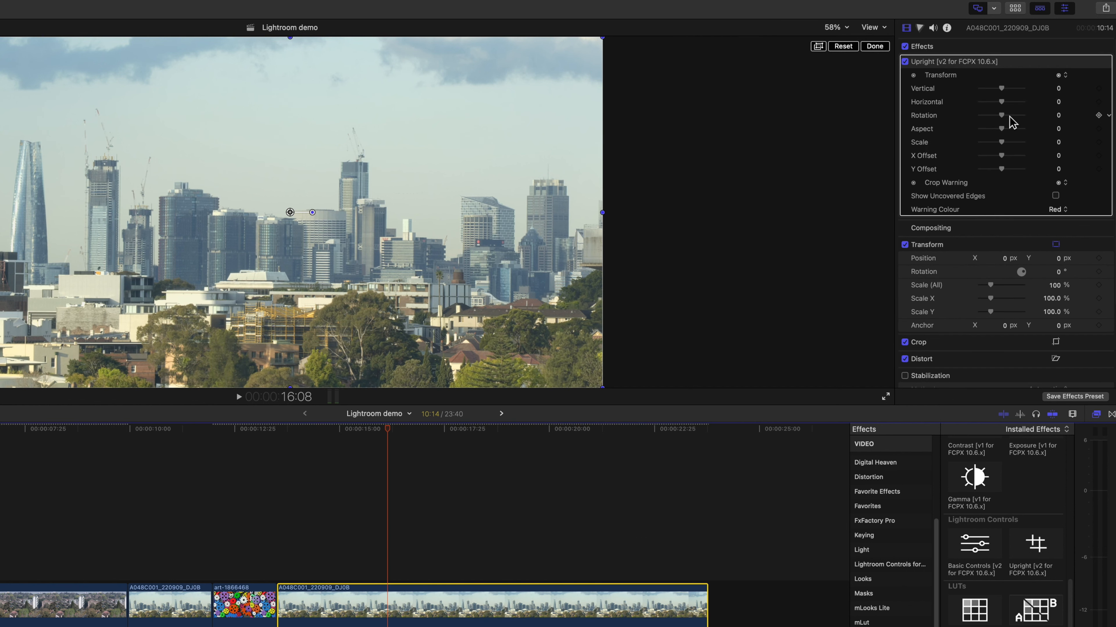
left_click_drag(1001, 115, 1001, 115)
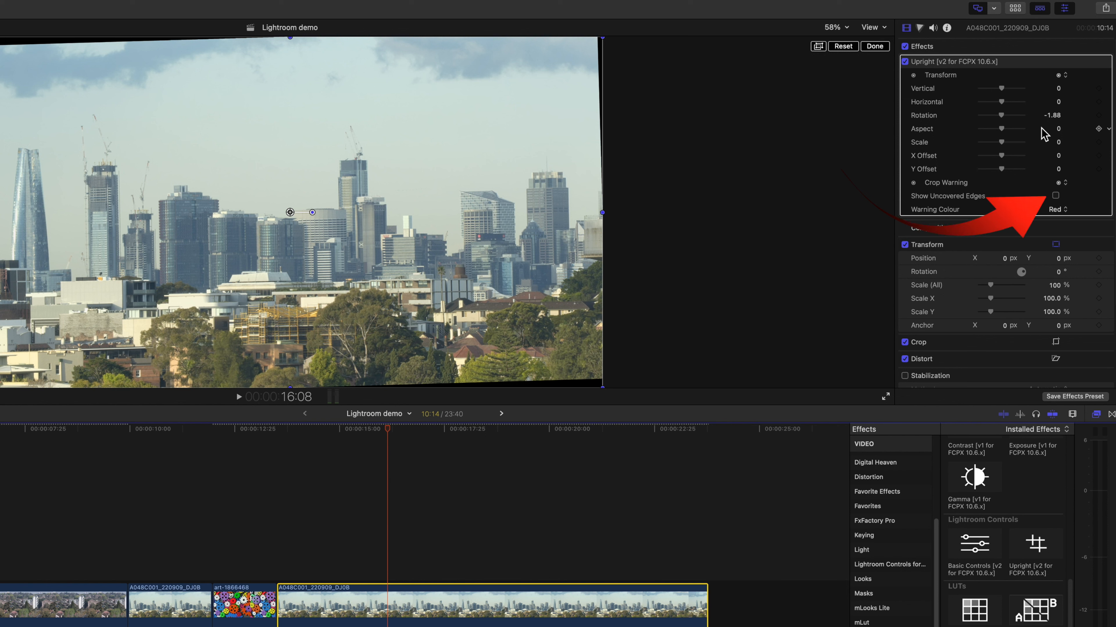
left_click(1054, 195)
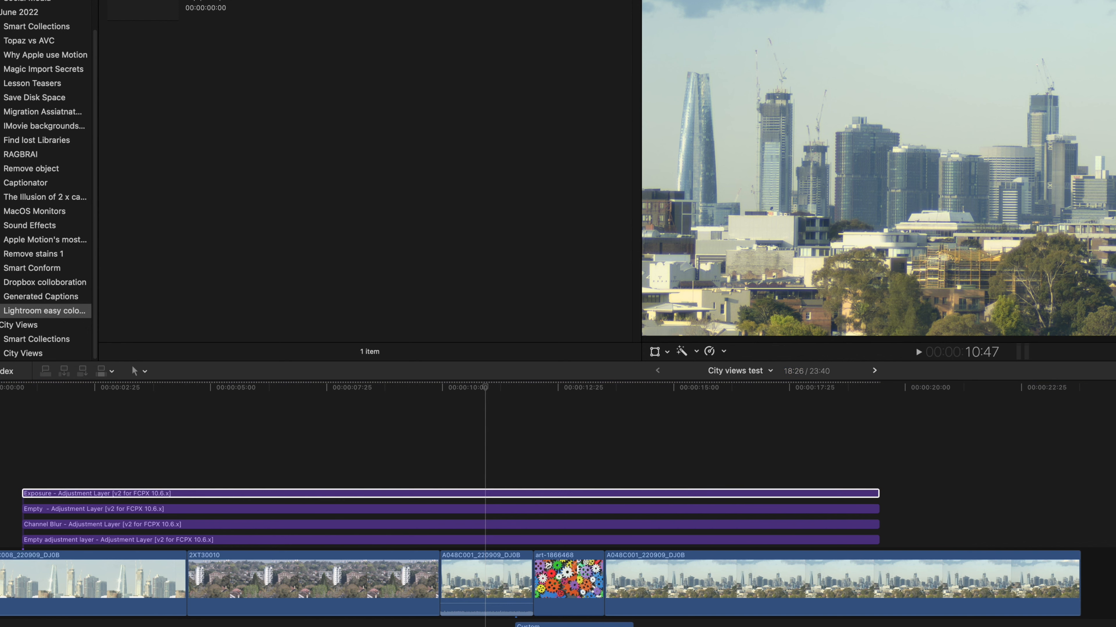
Give the Empty adjustment layer a black-and-white look and scrub through the clips beneath it
left_click(861, 444)
left_click(789, 493)
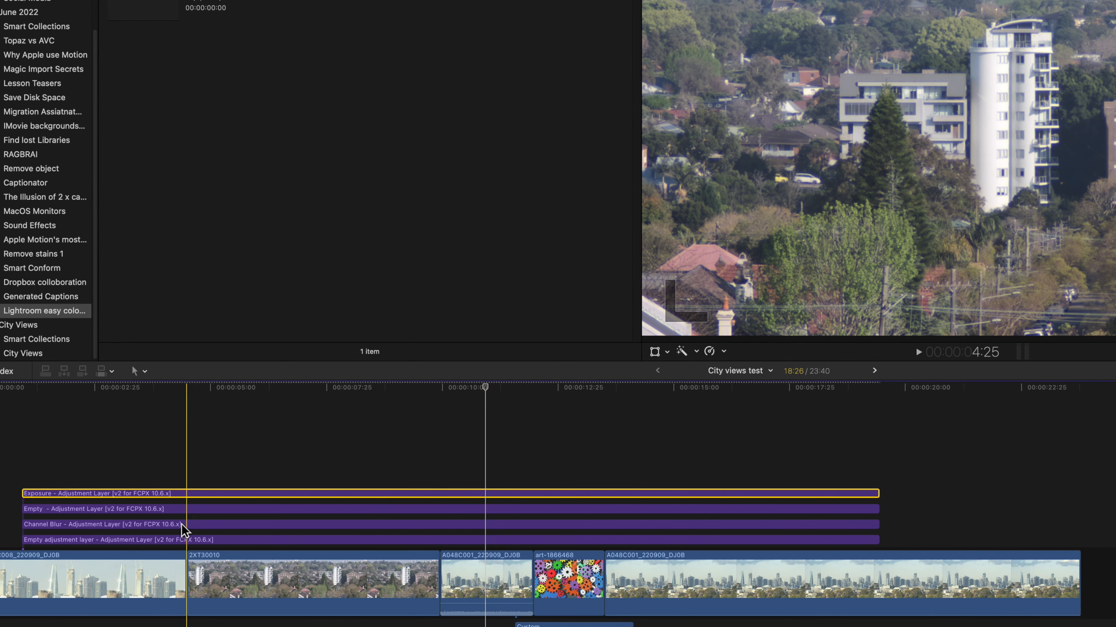
left_click(78, 510)
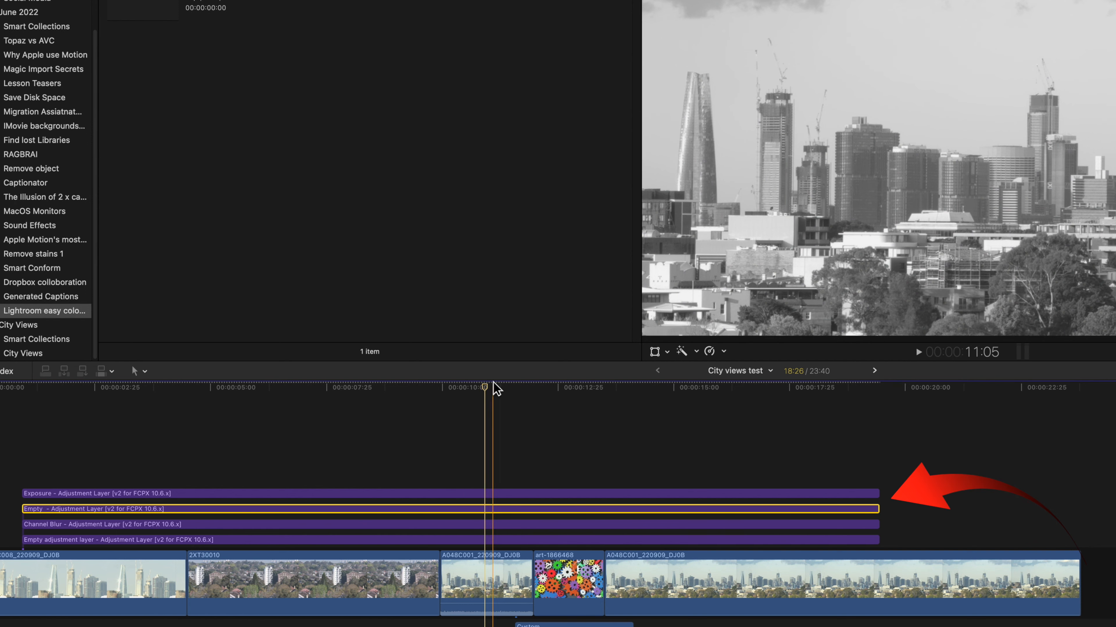
left_click_drag(483, 388, 341, 409)
left_click_drag(146, 424, 854, 521)
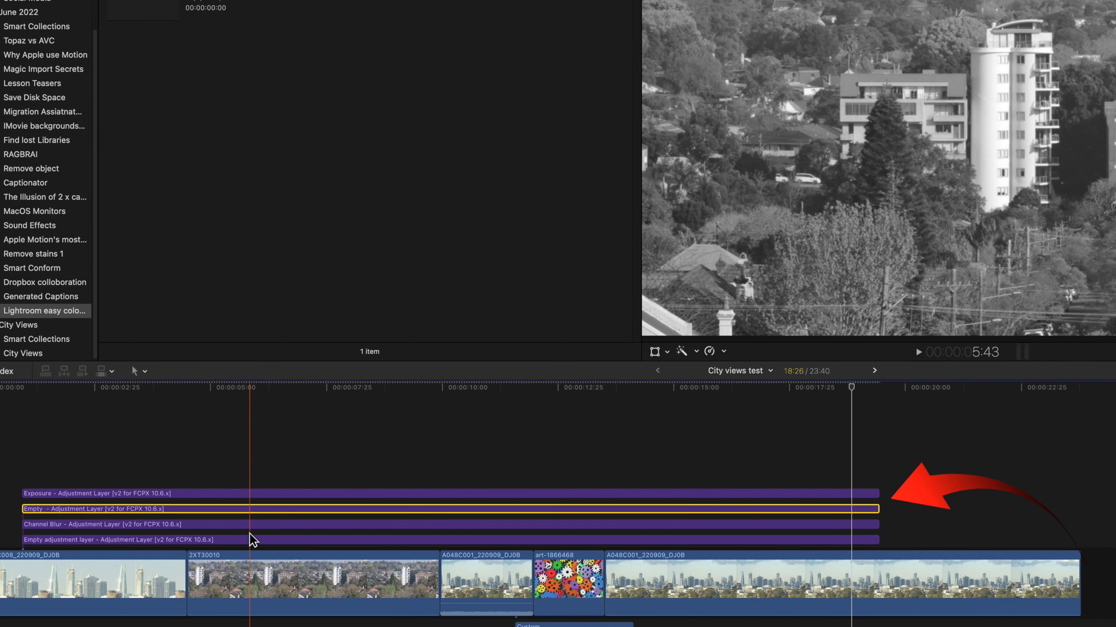
scroll(263, 443, "left", 1)
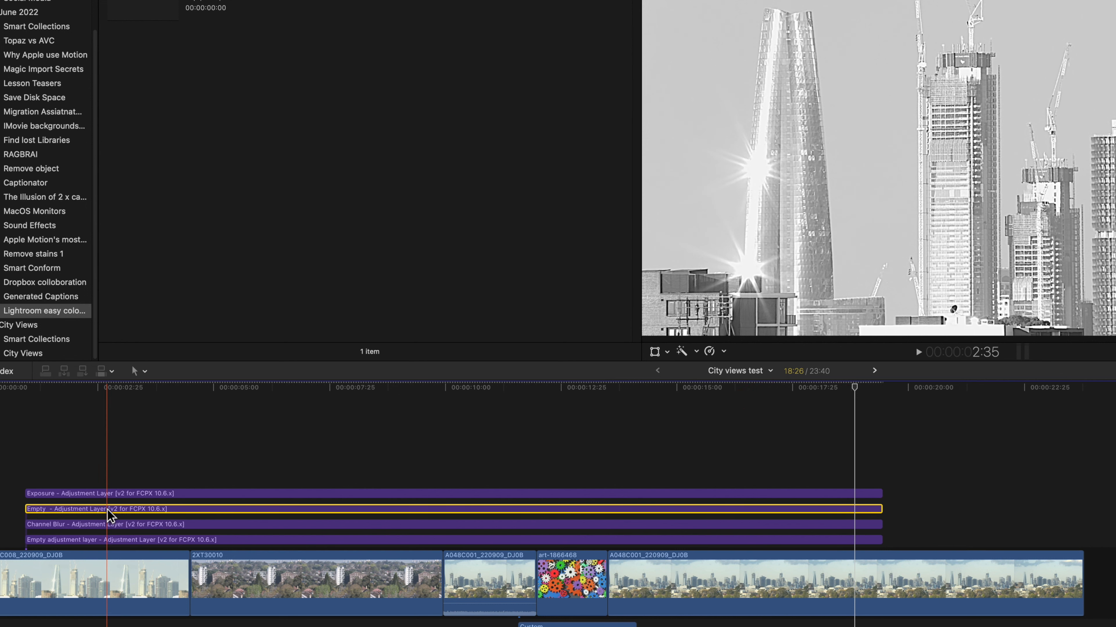
Compare the tower and gears clips with the Empty adjustment layer disabled and enabled, leaving it enabled
key("v")
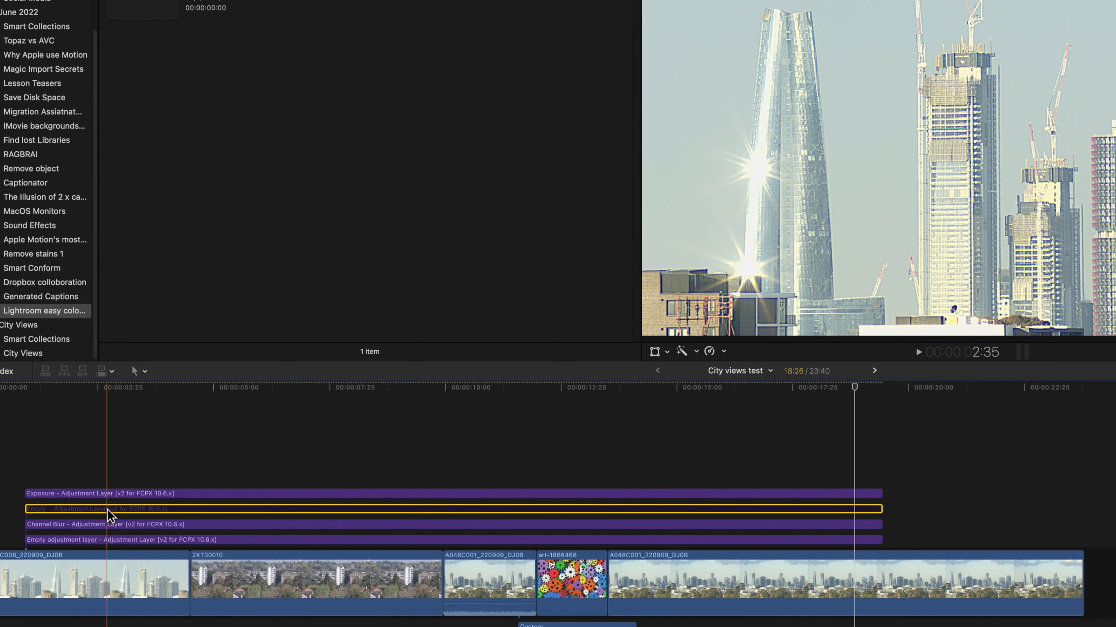
key("v")
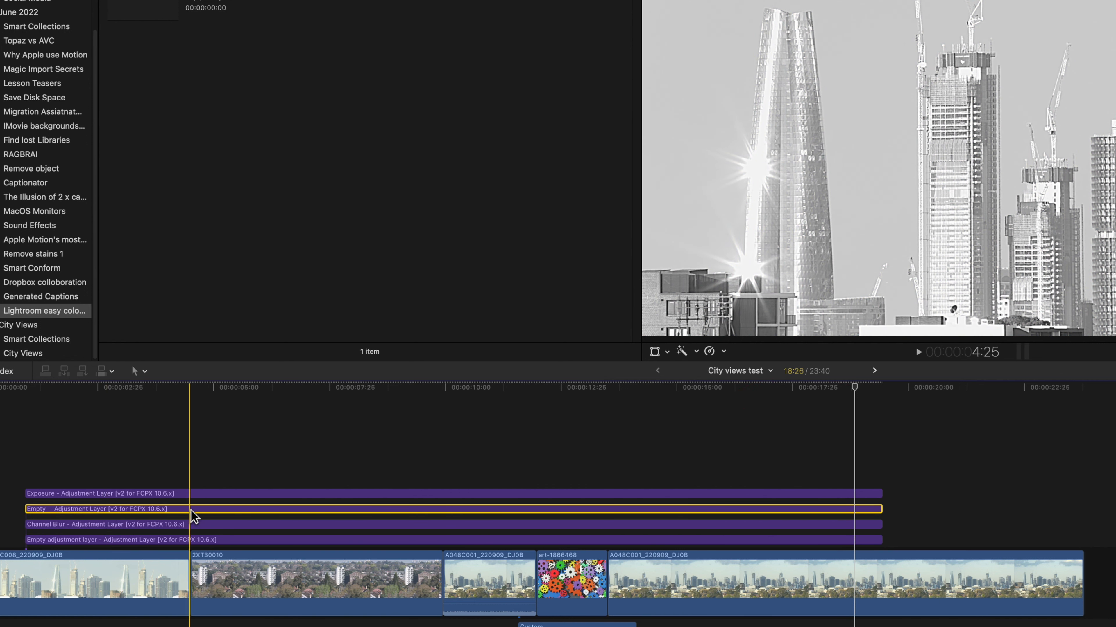
key("v")
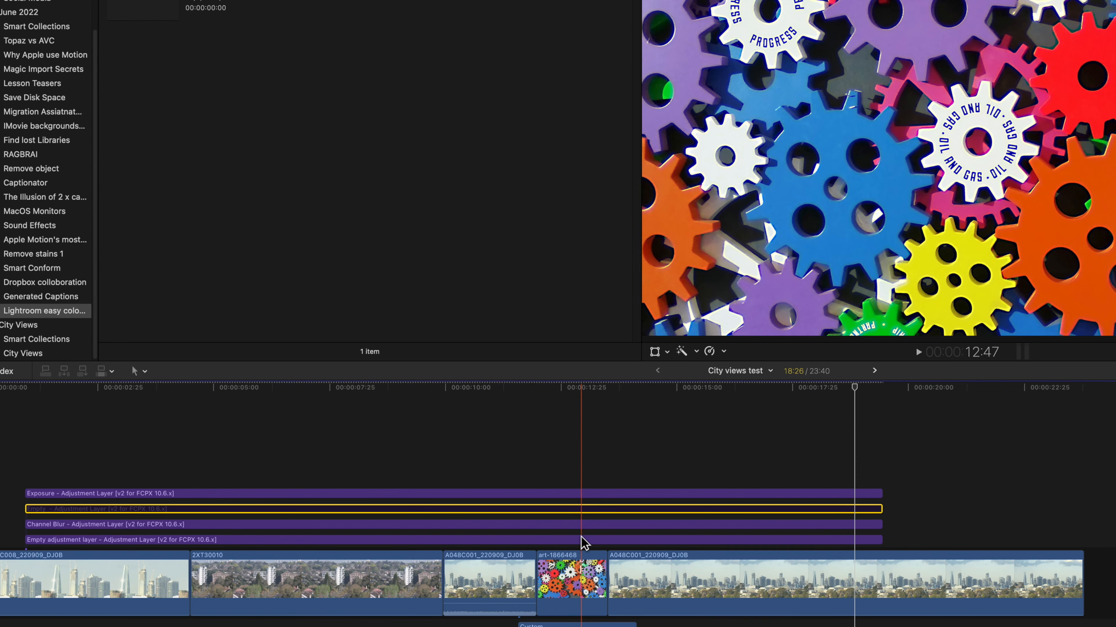
key("v")
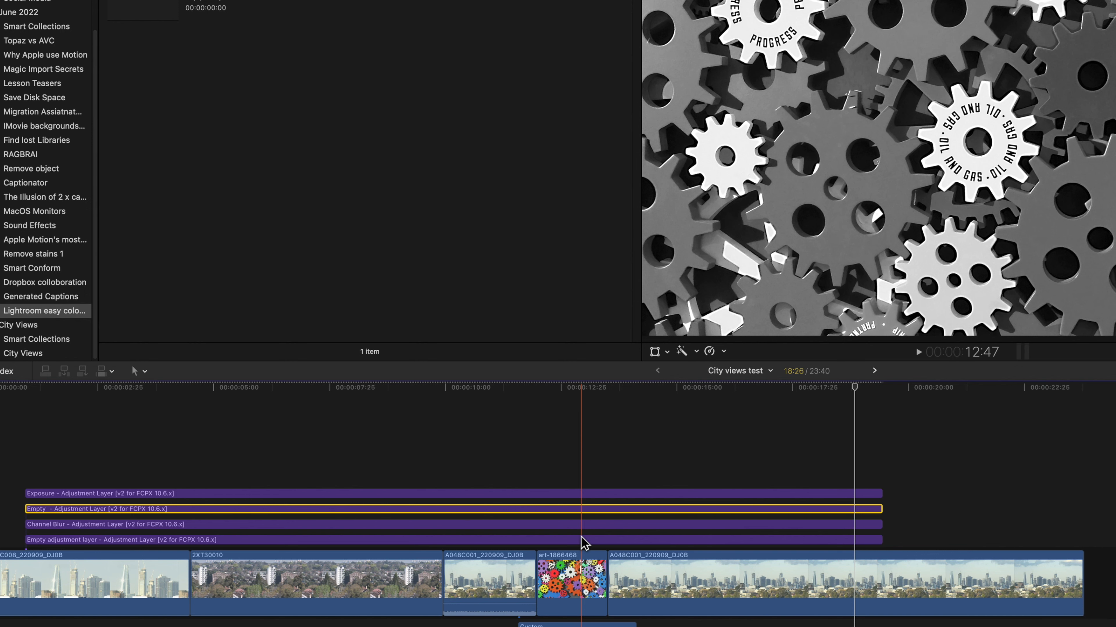
Rename the Empty adjustment layer as Black & White
scroll(582, 537, "left", 1)
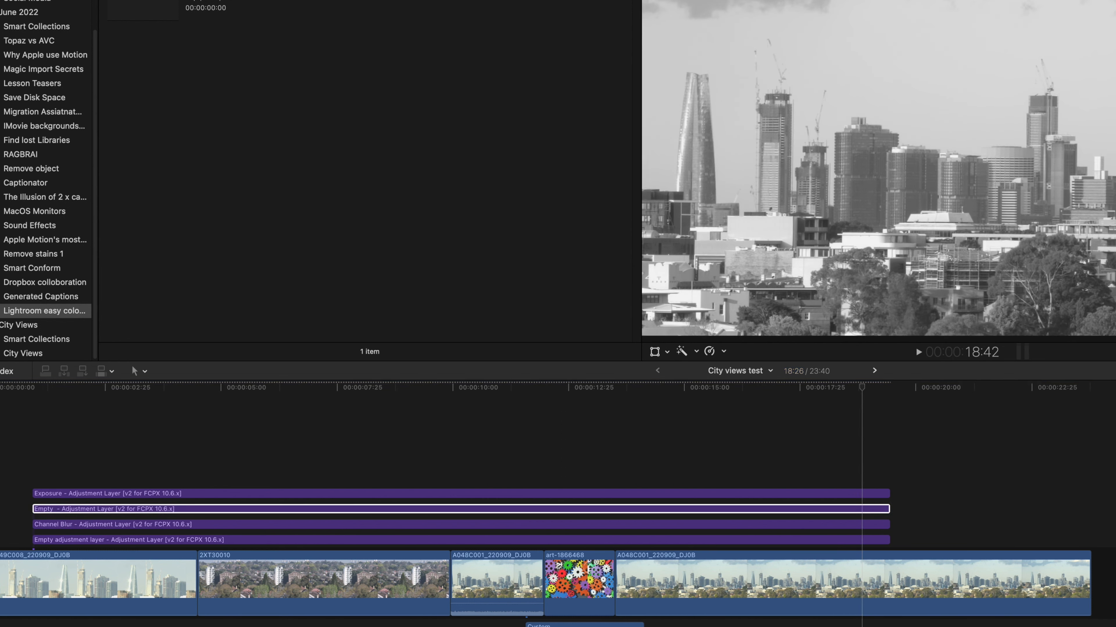
type("Black & White")
key("Return")
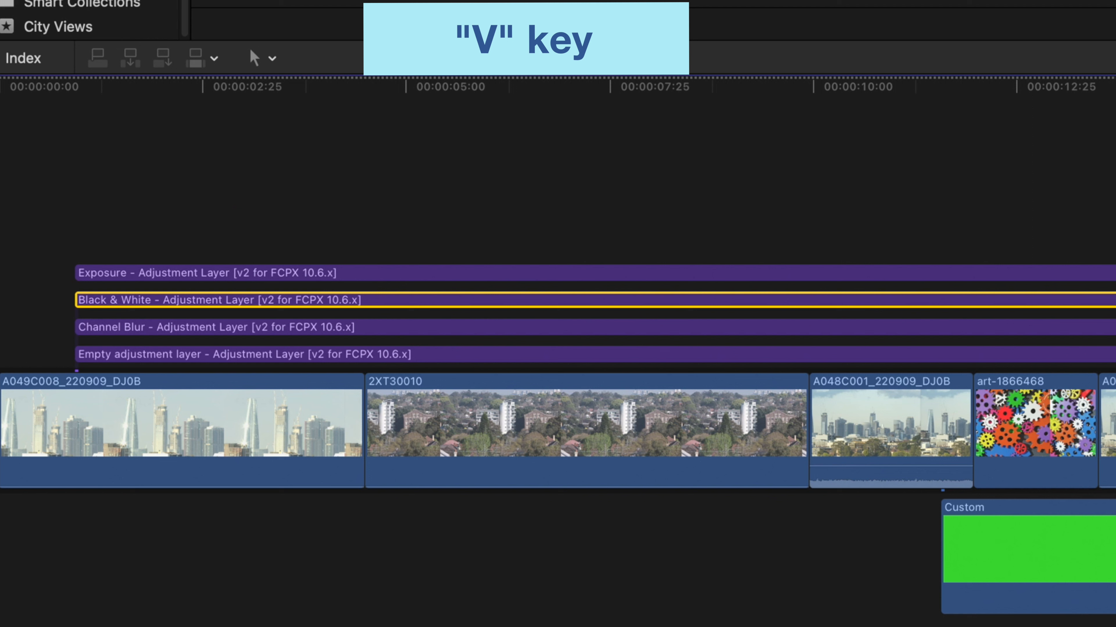
Disable and re-enable the Black & White adjustment layer, repeating the comparison with the playhead over the gears clip
key("v")
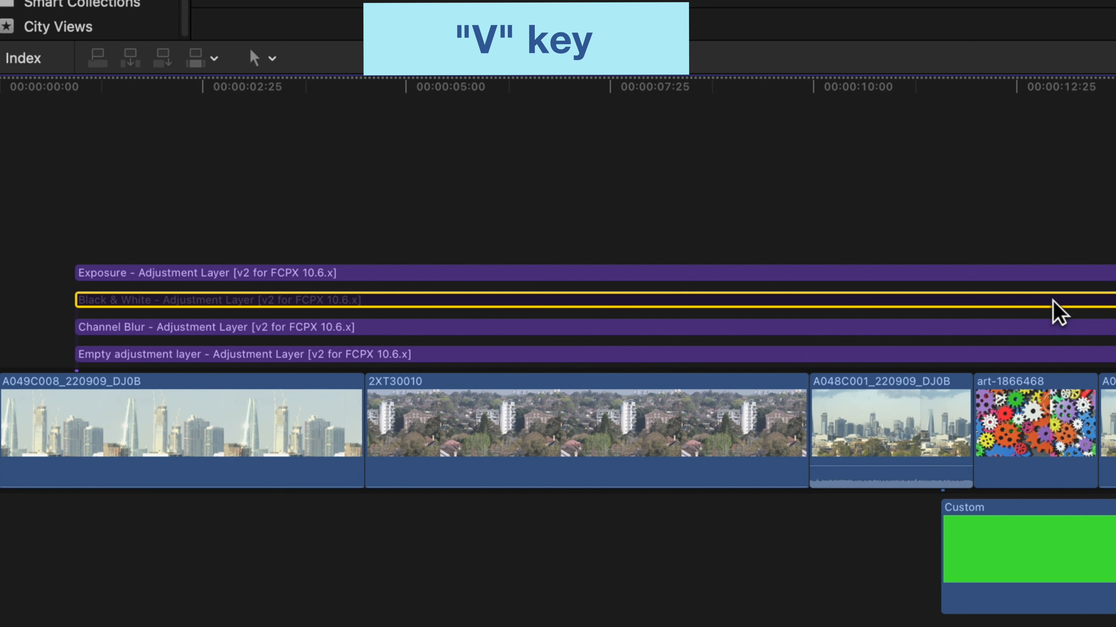
key("v")
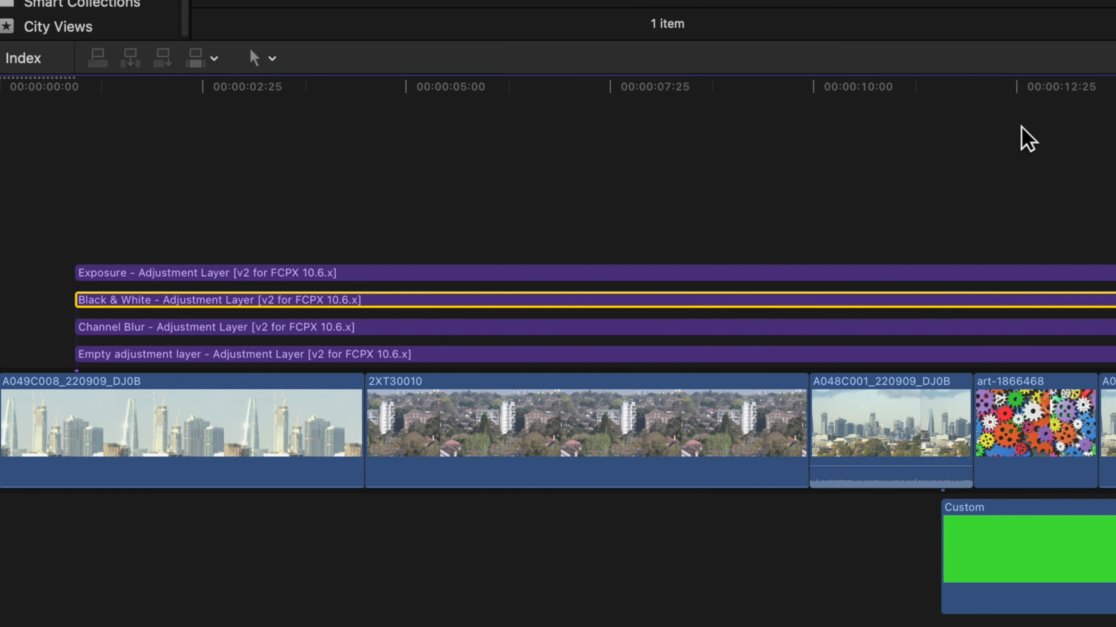
left_click(1022, 82)
left_click_drag(1022, 82, 1024, 82)
key("v")
key("v")
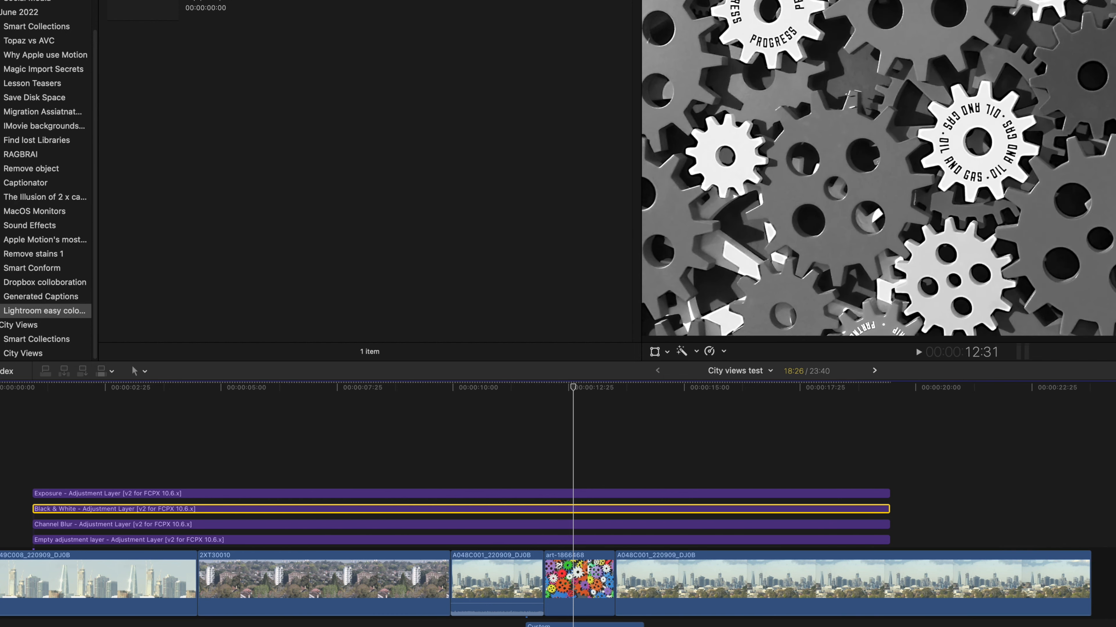
Assign the exposure video role to the Exposure adjustment layer in the timeline
right_click(58, 495)
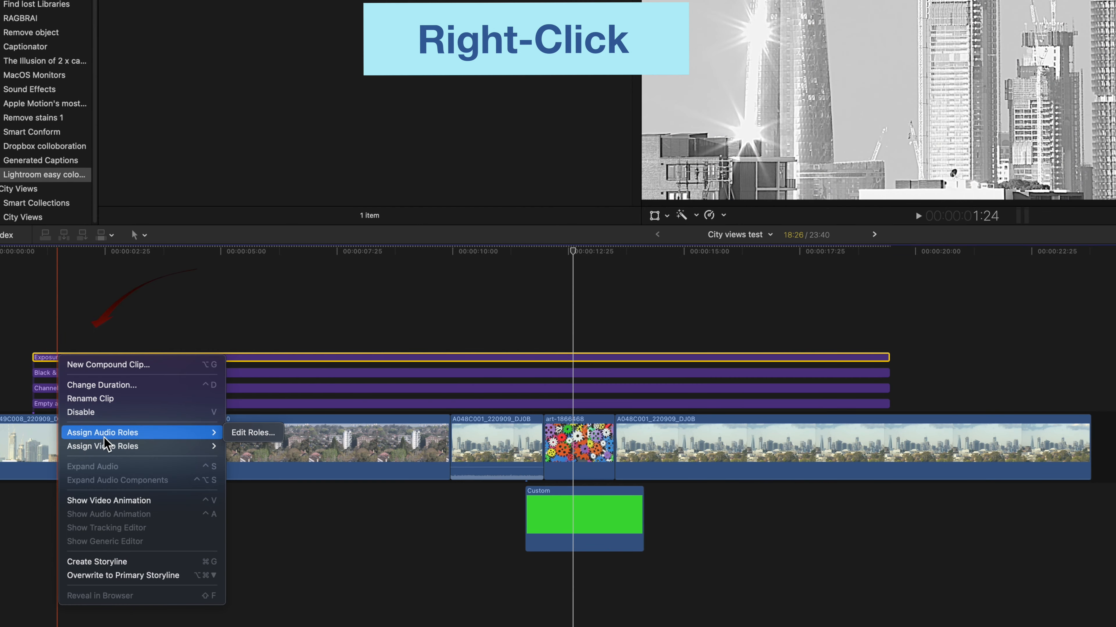
mouse_move(106, 447)
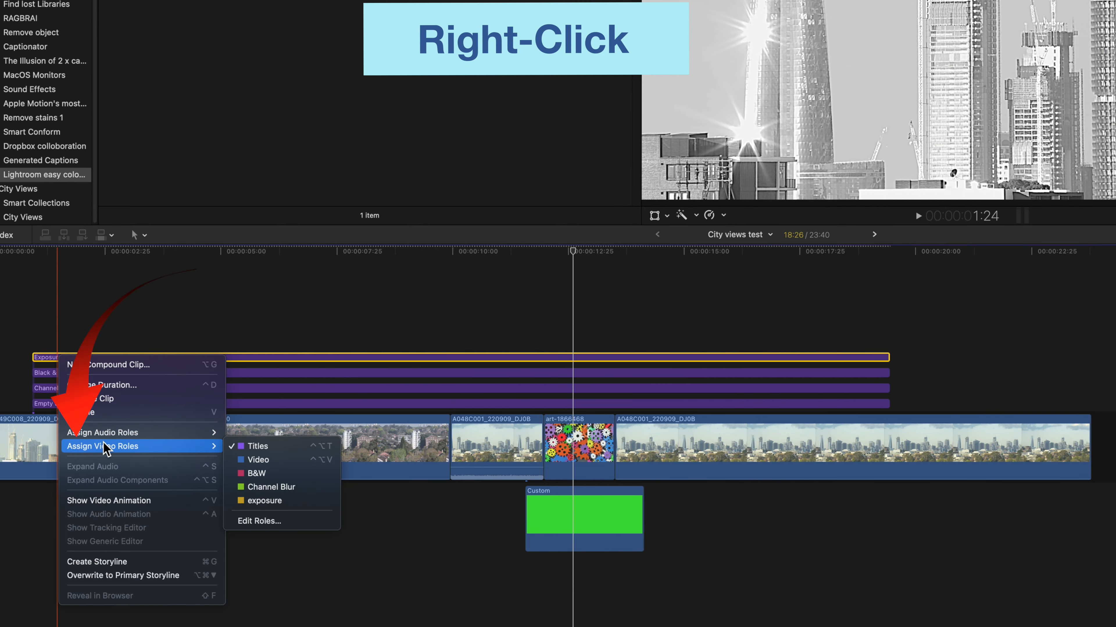
left_click(260, 503)
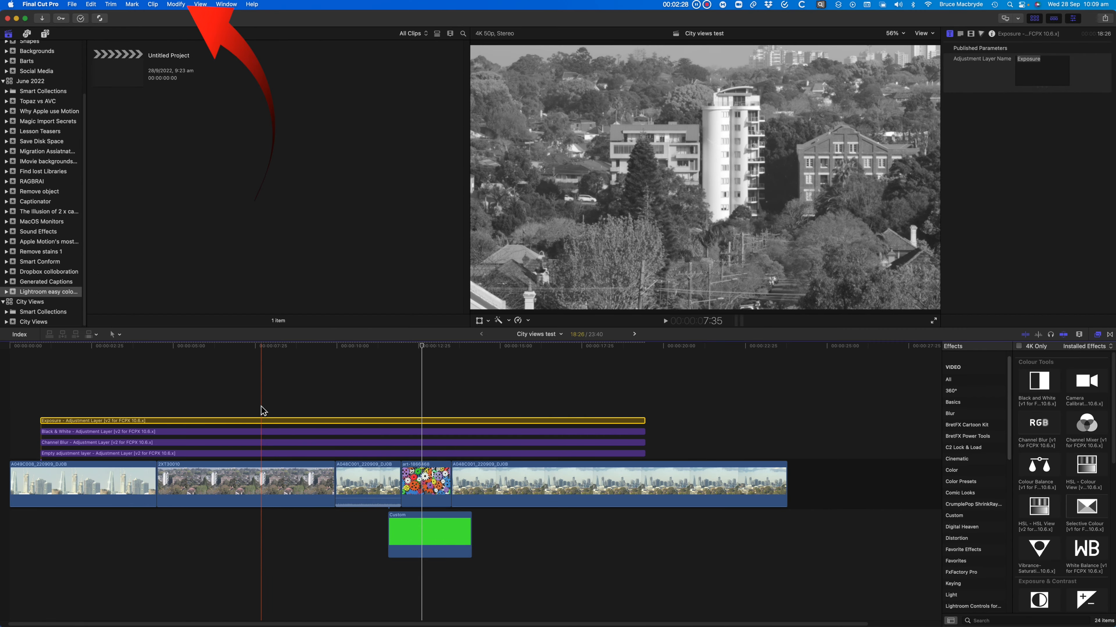
Add a new video role named Channel Mixer to the City Views library's roles
left_click(176, 4)
mouse_move(198, 63)
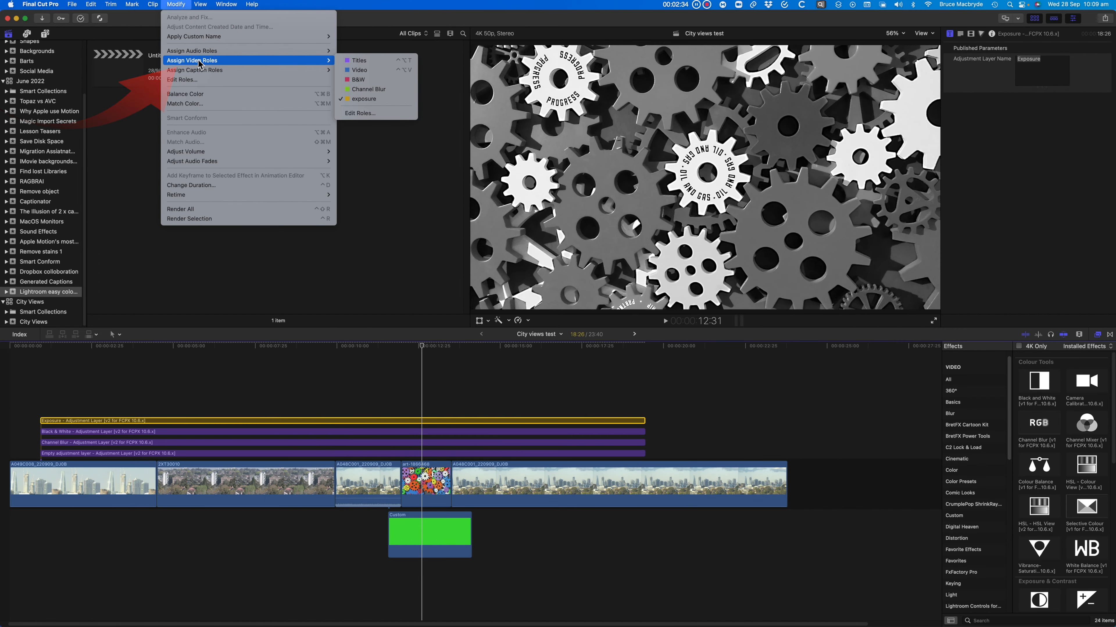
left_click(371, 113)
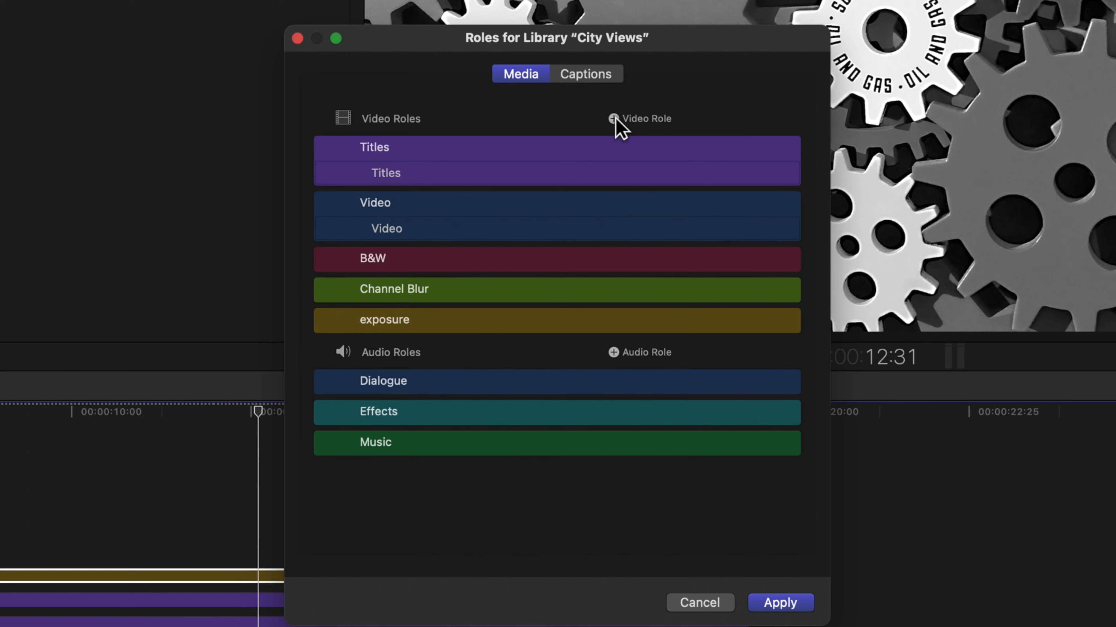
left_click(613, 119)
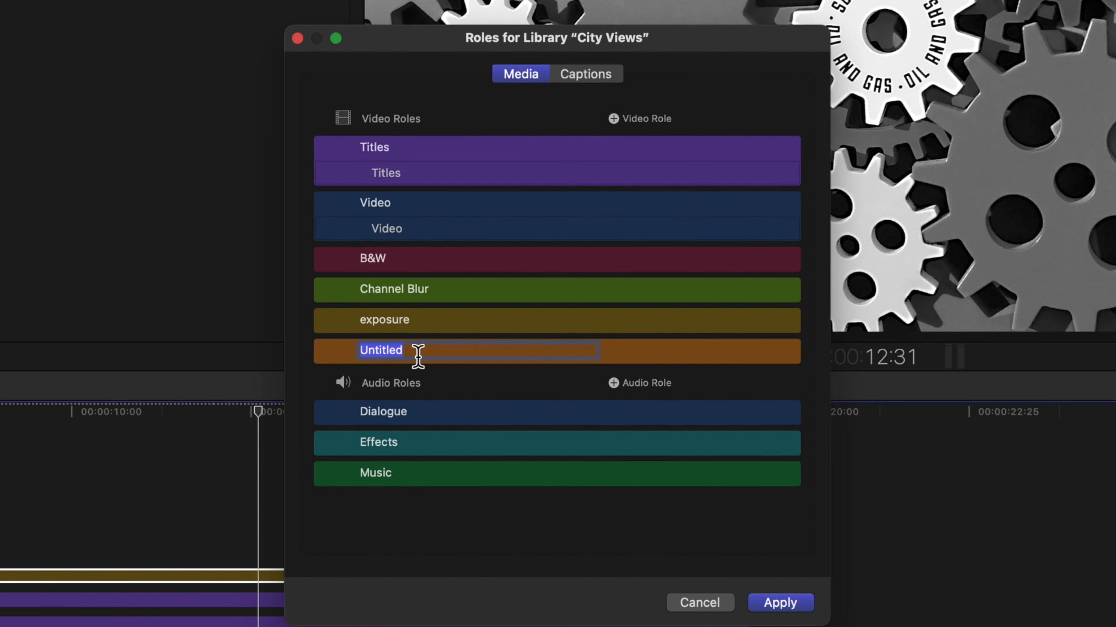
type("Channel Mixer")
key("Return")
Set the Channel Mixer role's colour to dark yellow and apply the role changes
left_click(704, 321)
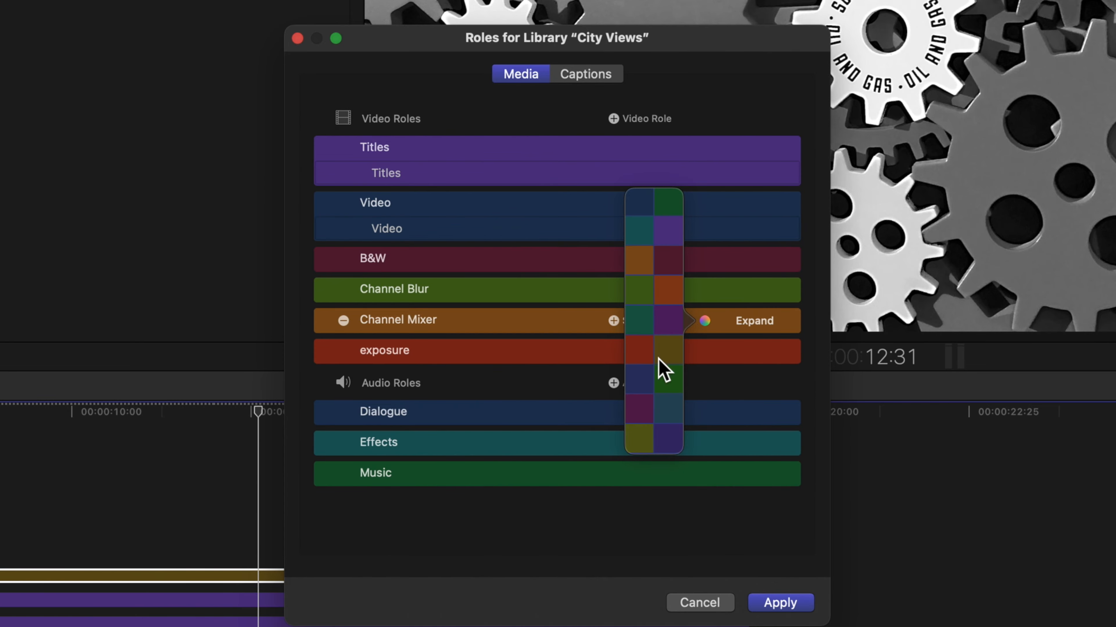
left_click(670, 356)
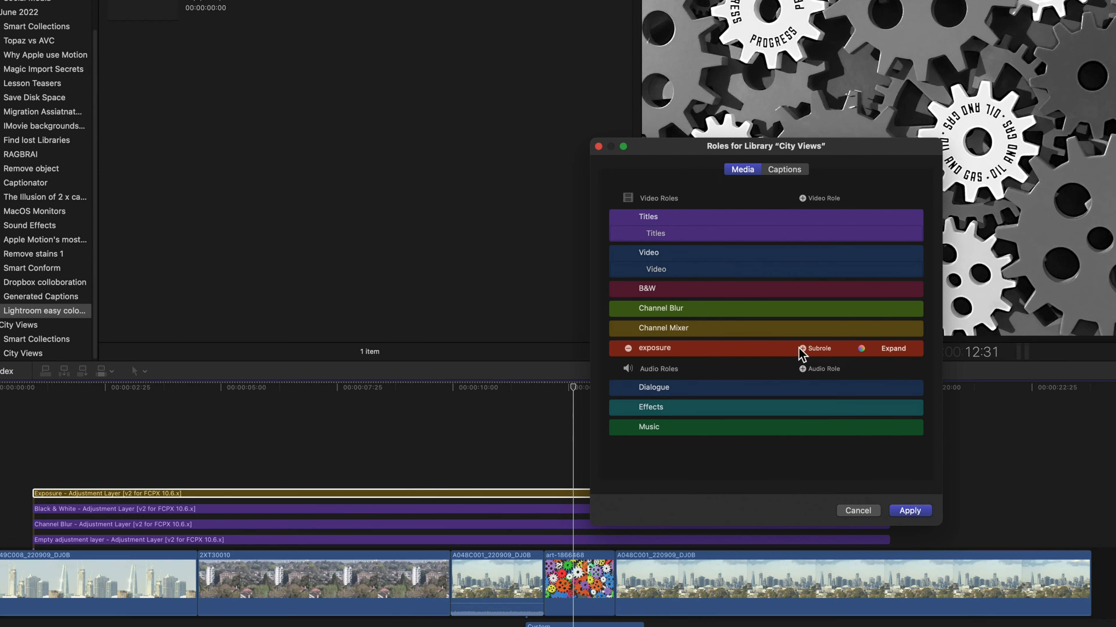
left_click(910, 510)
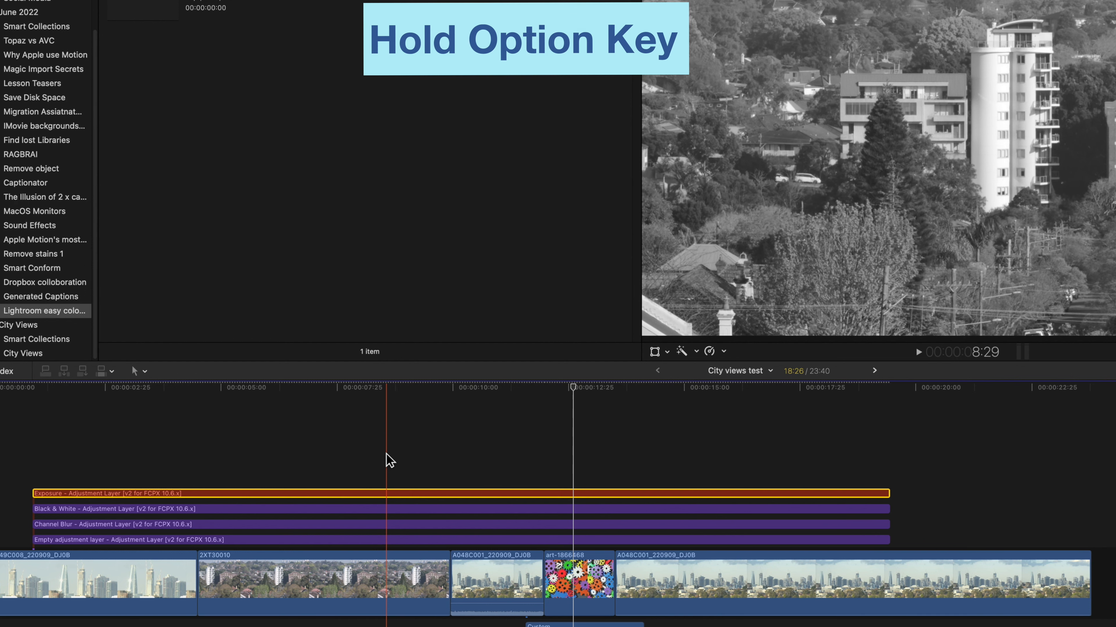
Duplicate the Empty adjustment layer above the Exposure layer and name the copy Channel Mixer
left_click_drag(237, 540, 240, 473)
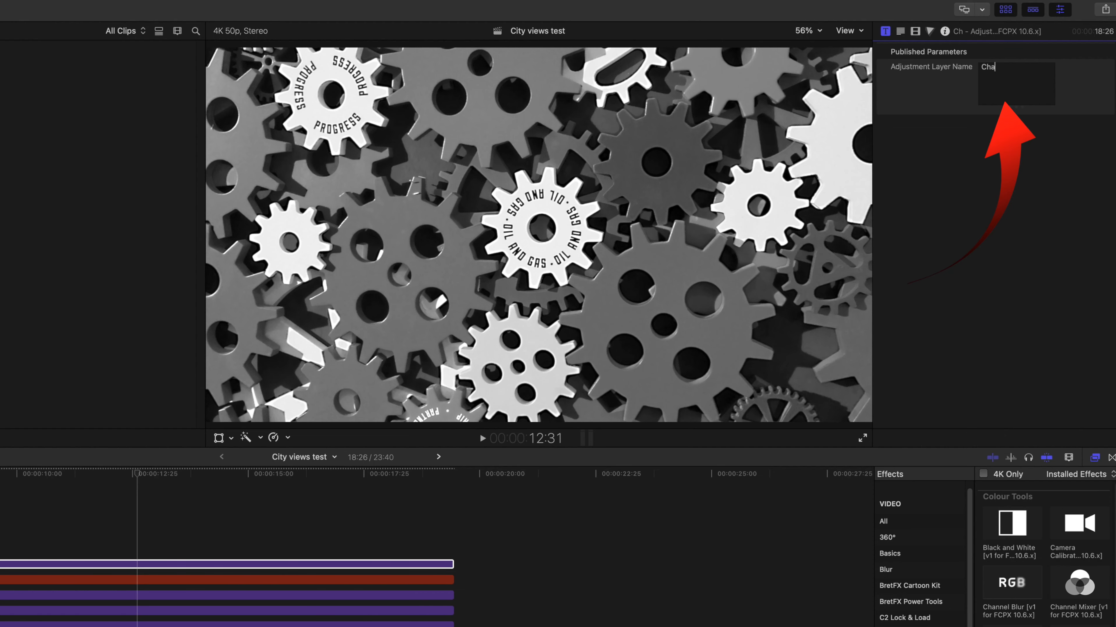
type("nel M")
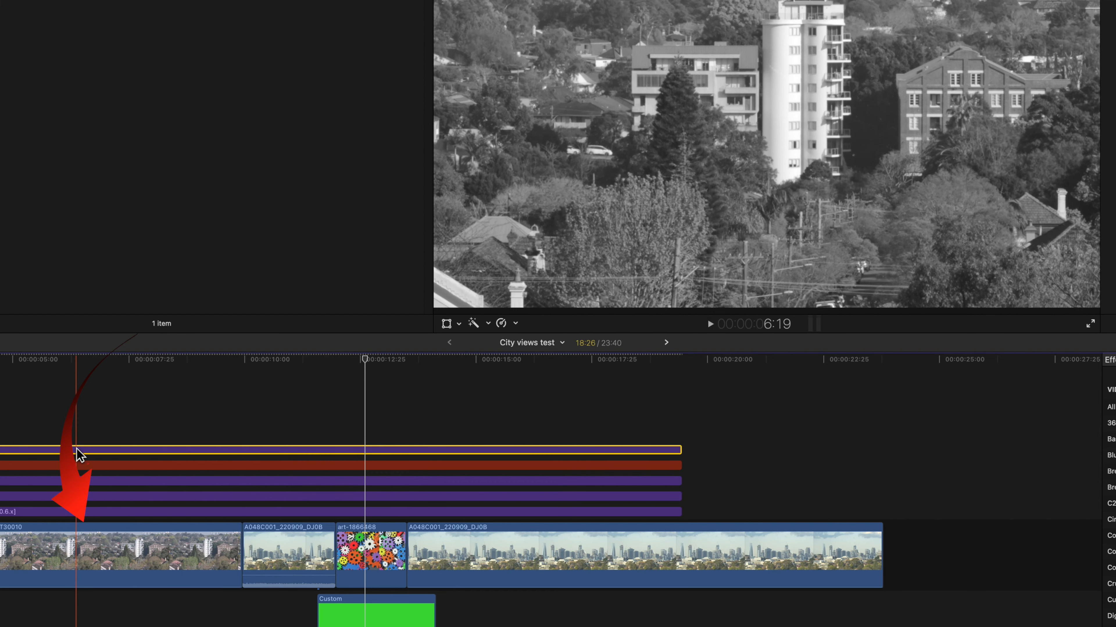
Assign the Channel Mixer video role to the topmost adjustment layer
right_click(78, 449)
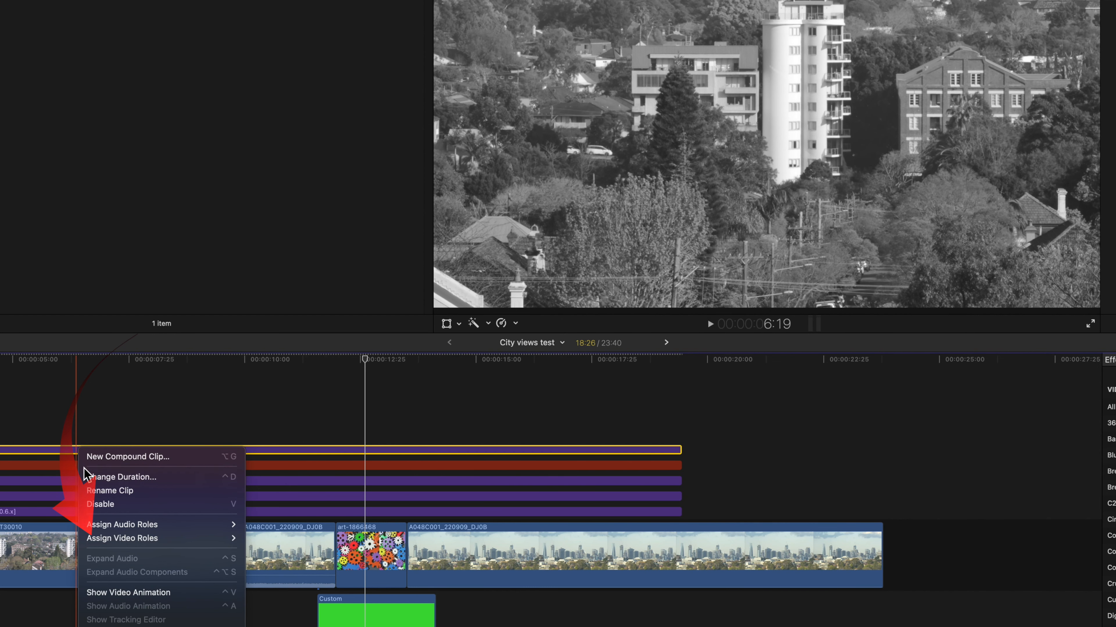
mouse_move(109, 539)
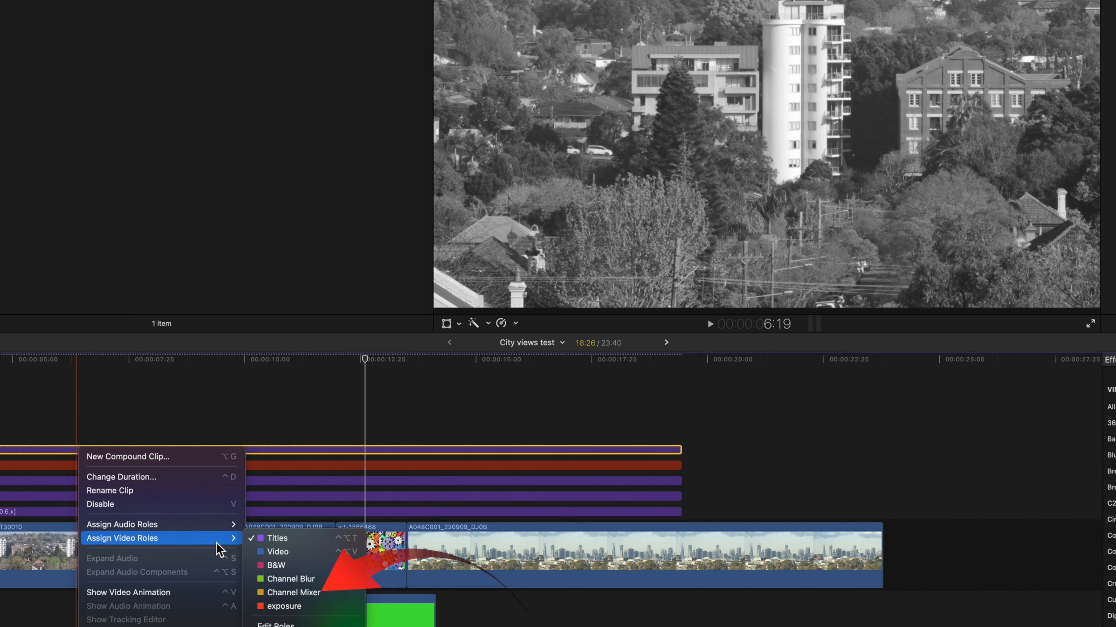
left_click(309, 592)
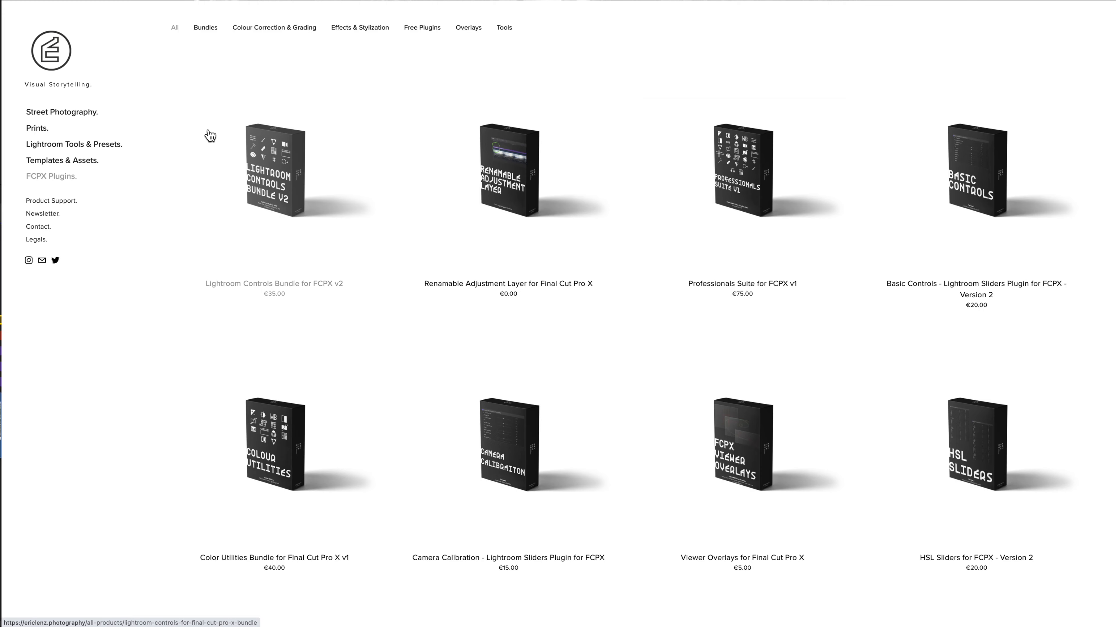
Switch to the web browser and look through the FCPX Plugins product listing
scroll(210, 135, "down", 5)
scroll(210, 135, "down", 5)
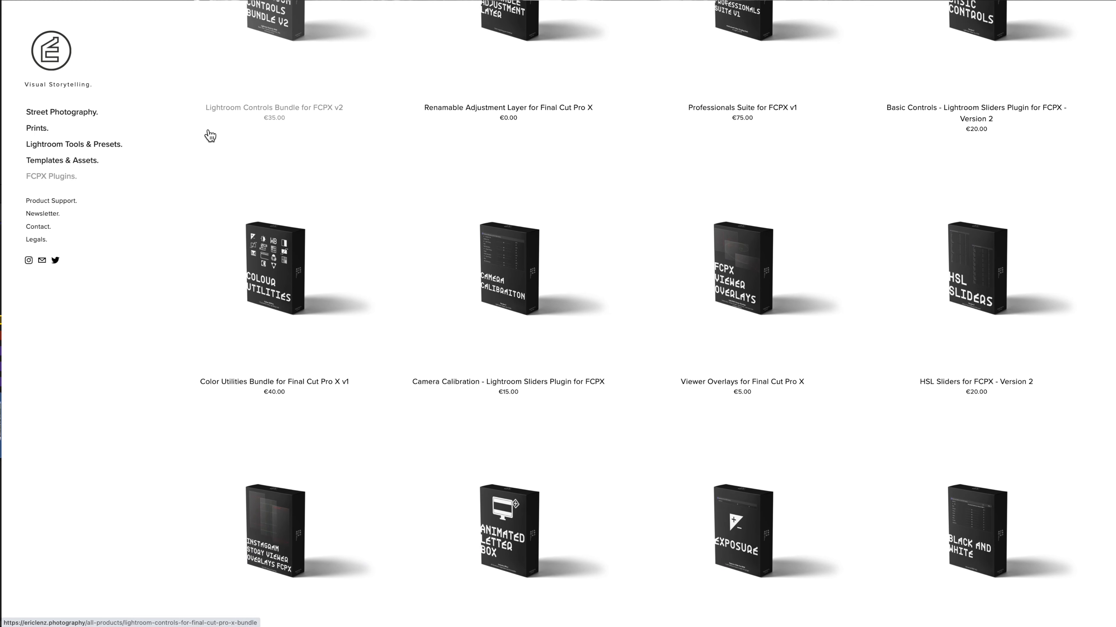